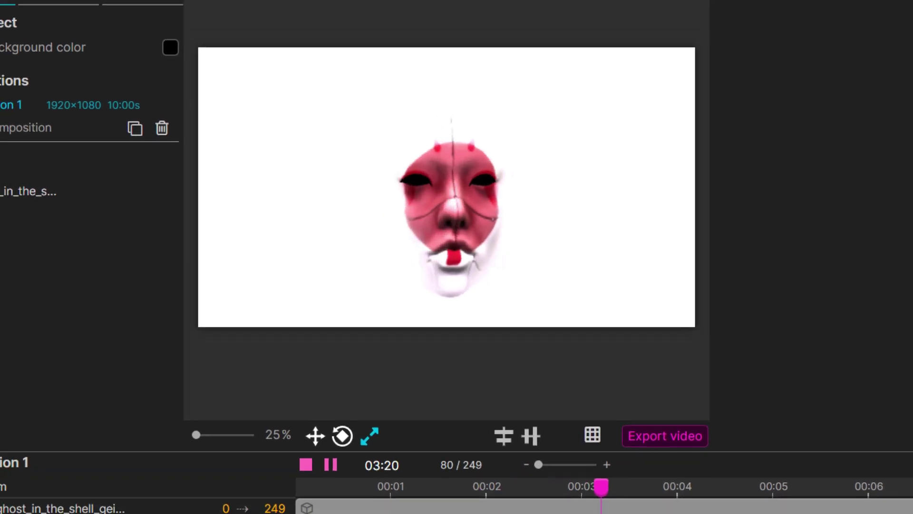
{"action": "left_click_drag", "start_coordinate": [624, 486], "coordinate": [591, 486]}
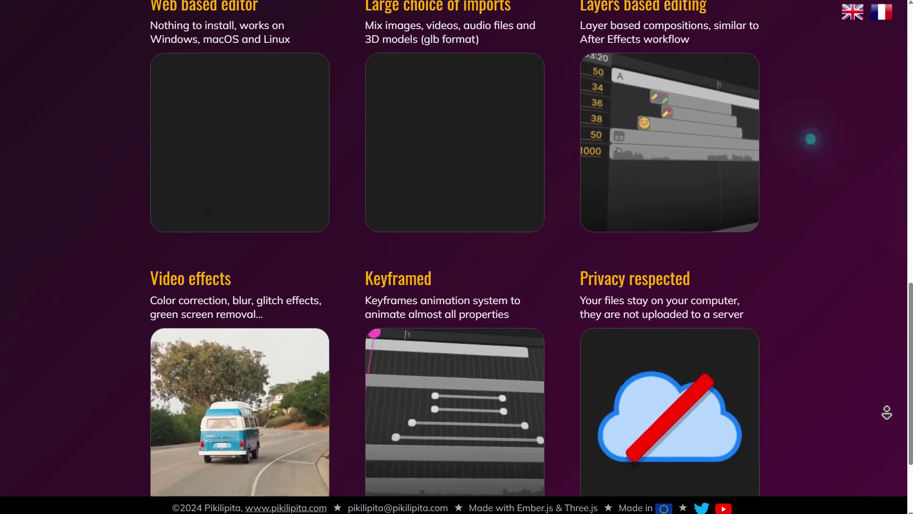
{"action": "scroll", "coordinate": [352, 311], "scroll_direction": "up", "scroll_amount": 15}
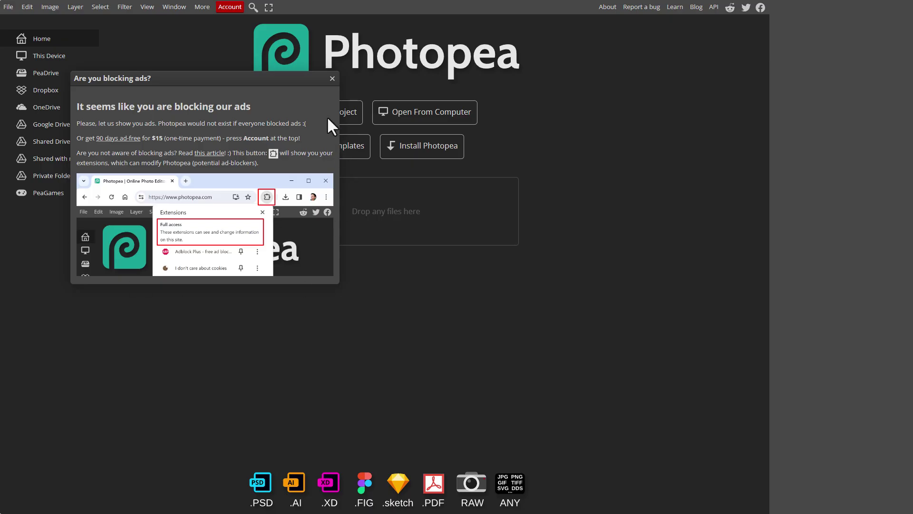
{"action": "left_click", "coordinate": [332, 79]}
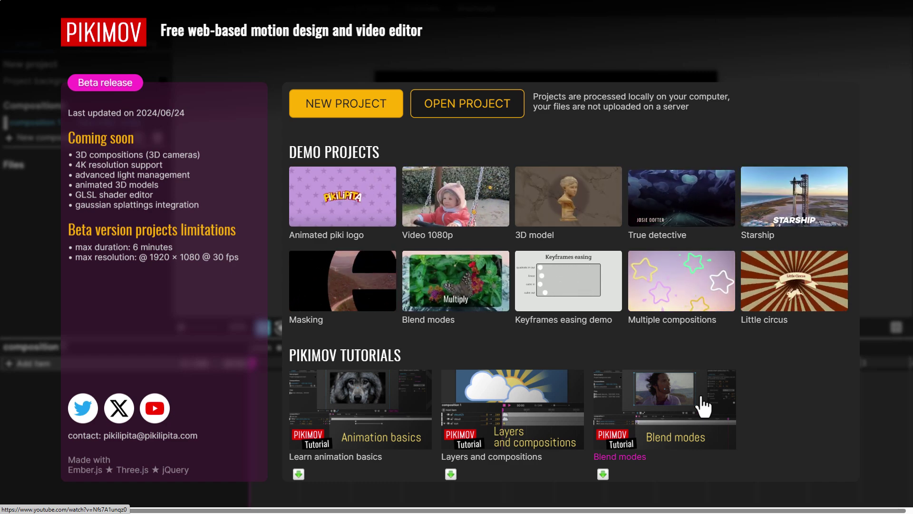
Open the 3D model and Masking demo projects and preview each one's animation.
{"action": "left_click", "coordinate": [577, 199]}
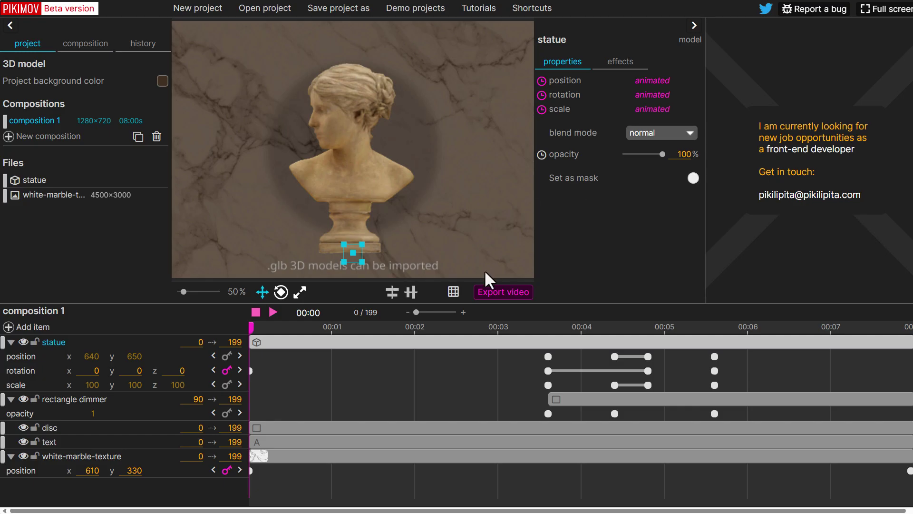
{"action": "key", "text": "space"}
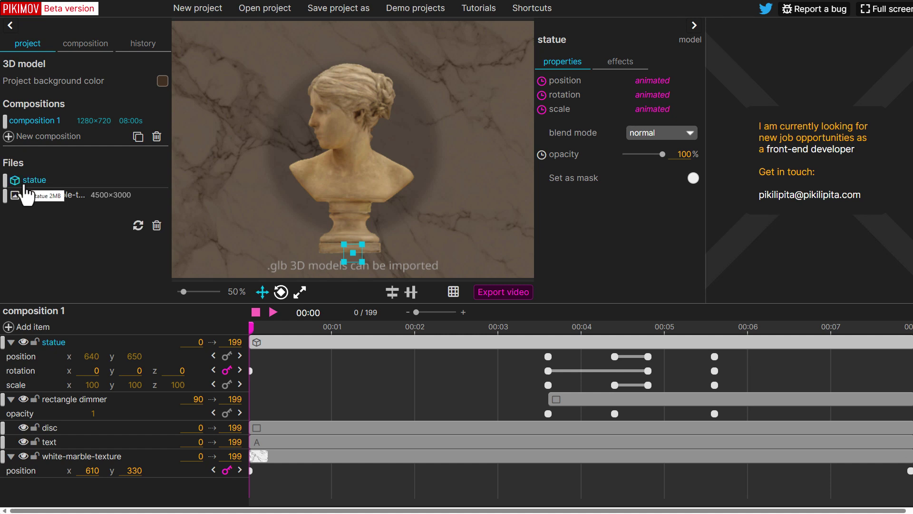
{"action": "left_click", "coordinate": [421, 15]}
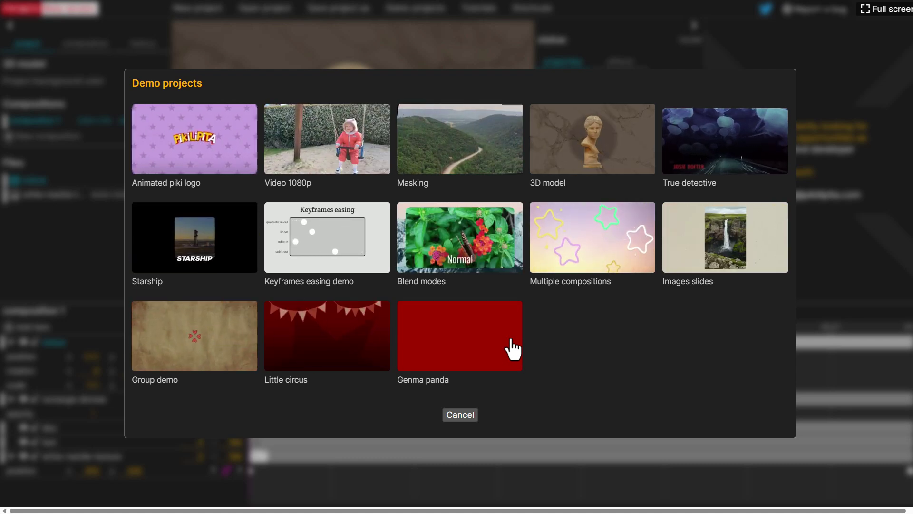
{"action": "left_click", "coordinate": [456, 173]}
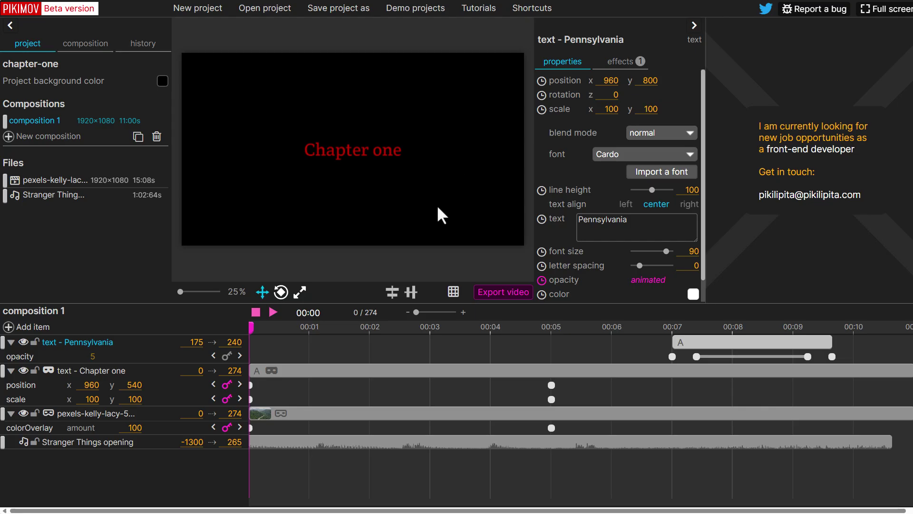
{"action": "key", "text": "space"}
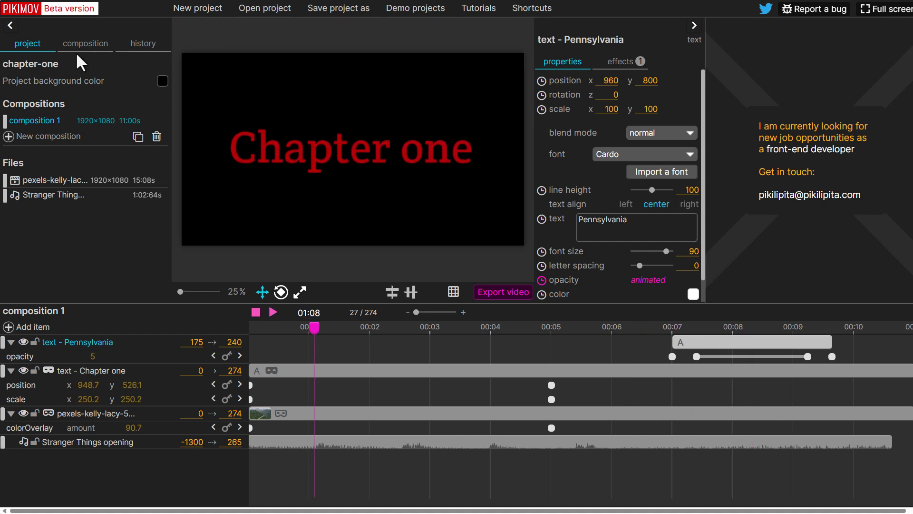
Examine the demo projects' composition properties, action history, panda animation and the available effects for the composition drops layer.
{"action": "left_click", "coordinate": [84, 44]}
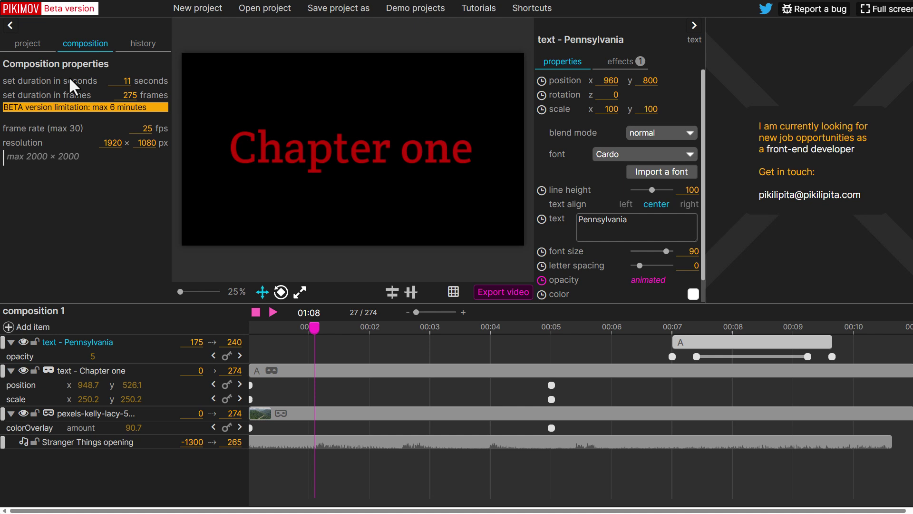
{"action": "left_click", "coordinate": [152, 56]}
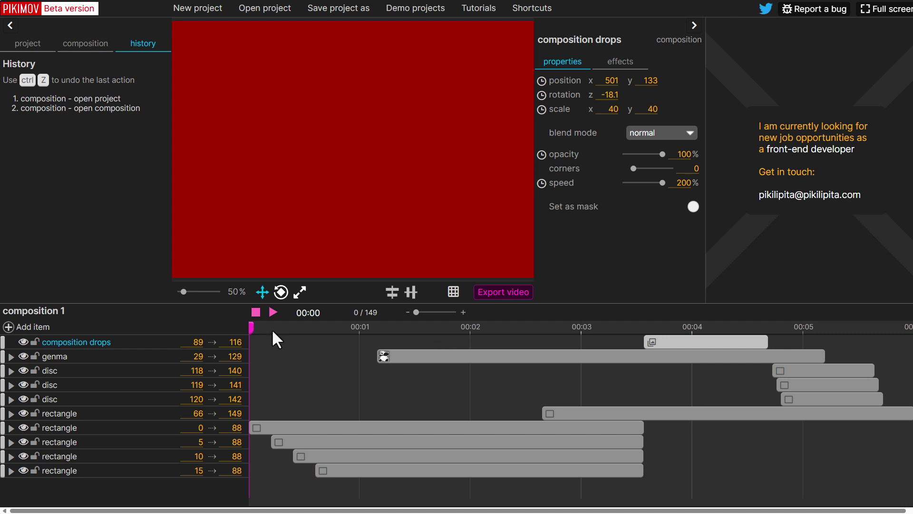
{"action": "key", "text": "space"}
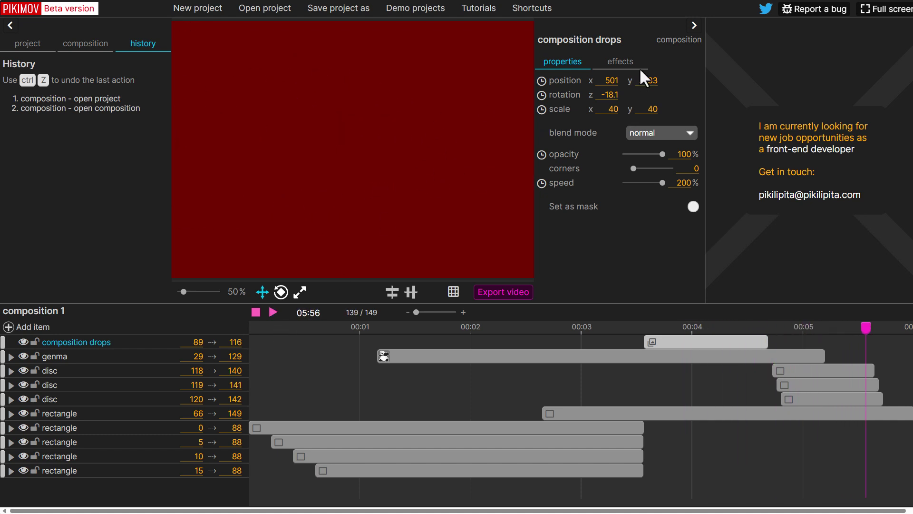
{"action": "left_click", "coordinate": [627, 63]}
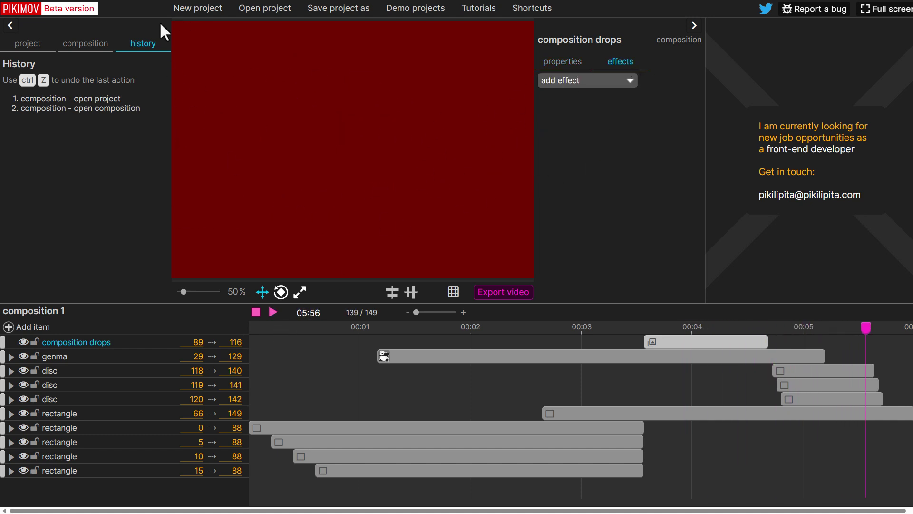
Create a new 1920 × 1080 project at 30 fps lasting 10 seconds and show its project settings.
{"action": "left_click", "coordinate": [194, 14]}
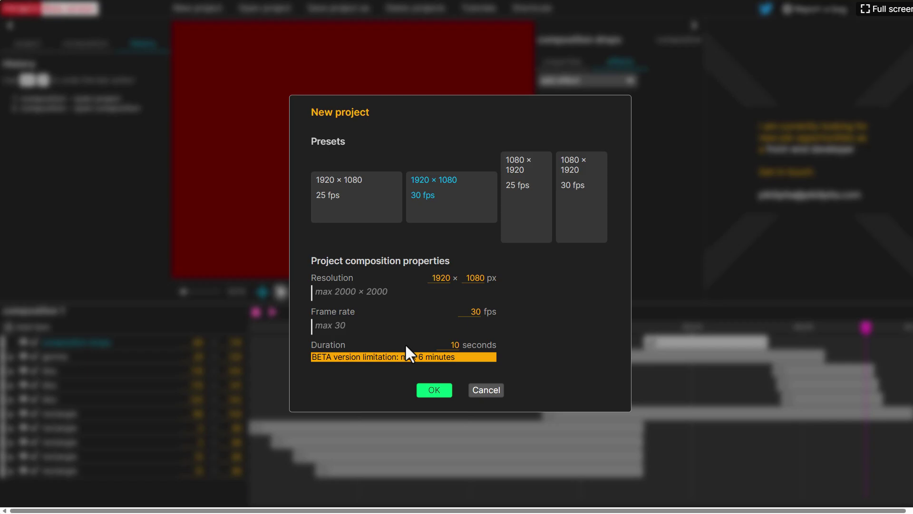
{"action": "left_click", "coordinate": [429, 390]}
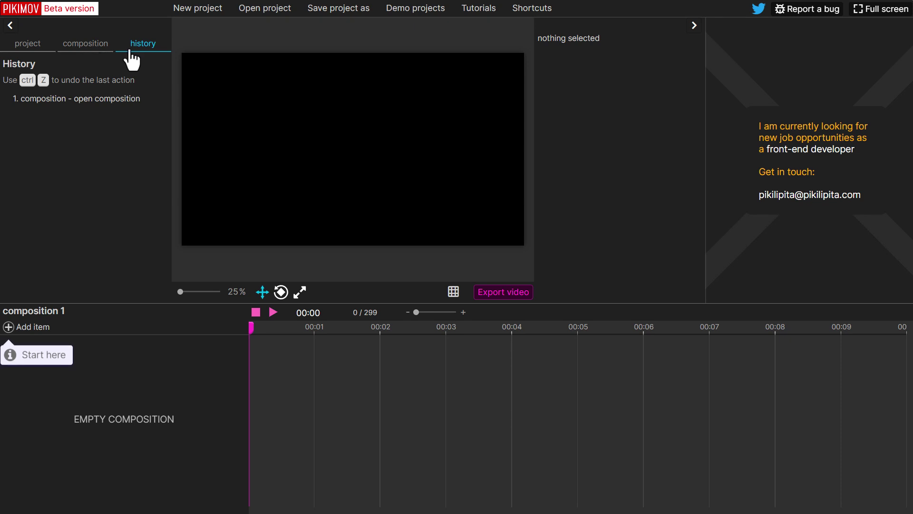
{"action": "left_click", "coordinate": [38, 47]}
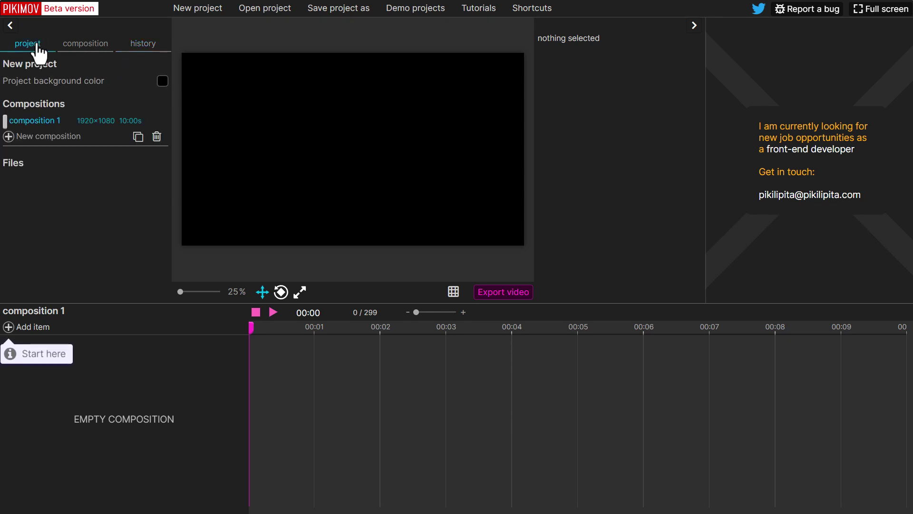
Set the project background color to a dark red.
{"action": "left_click", "coordinate": [162, 82]}
{"action": "mouse_move", "coordinate": [246, 106]}
{"action": "left_mouse_down"}
{"action": "mouse_move", "coordinate": [262, 98]}
{"action": "mouse_move", "coordinate": [284, 137]}
{"action": "left_mouse_up"}
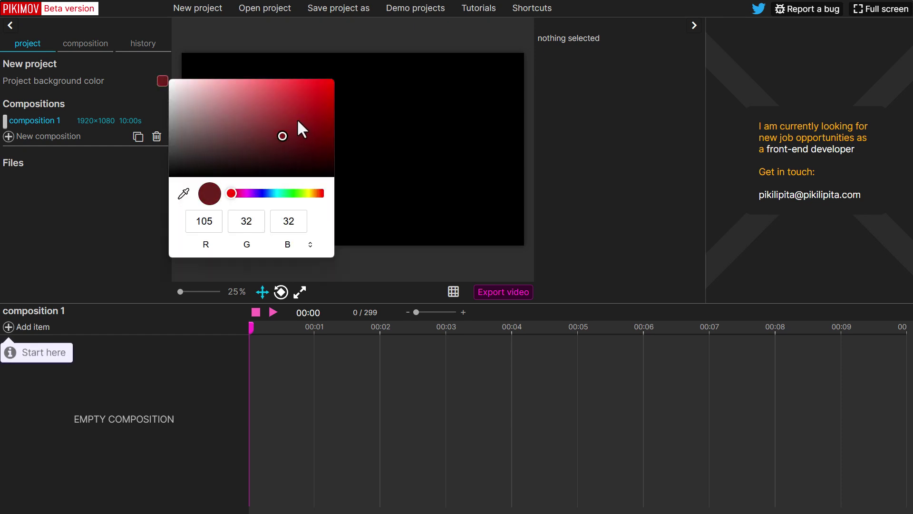
{"action": "left_click", "coordinate": [297, 119]}
{"action": "left_click", "coordinate": [251, 135]}
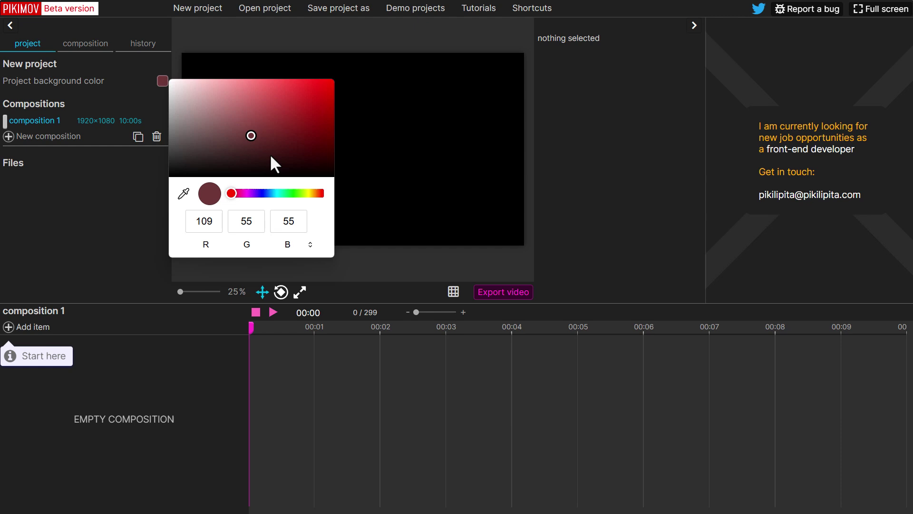
{"action": "left_click", "coordinate": [109, 202]}
Change the project background color to white.
{"action": "left_click", "coordinate": [162, 81]}
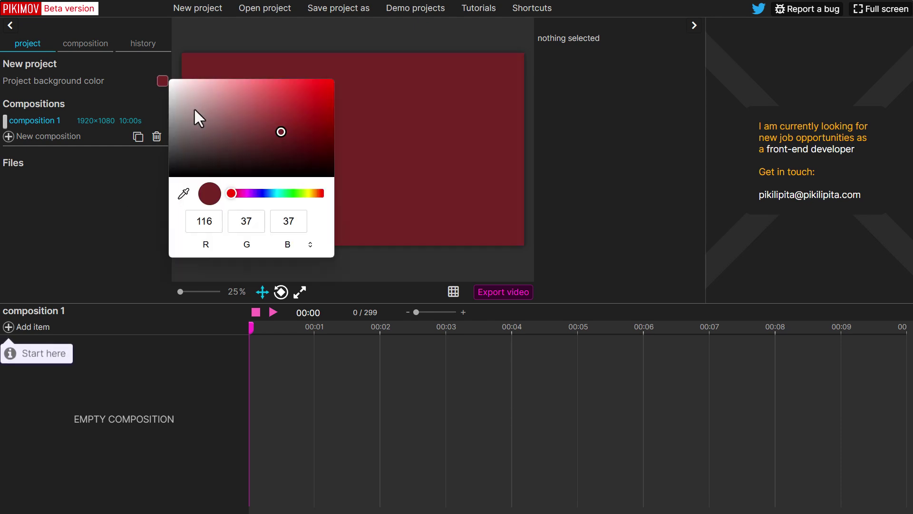
{"action": "left_click_drag", "start_coordinate": [193, 107], "coordinate": [165, 74]}
{"action": "left_click", "coordinate": [138, 192]}
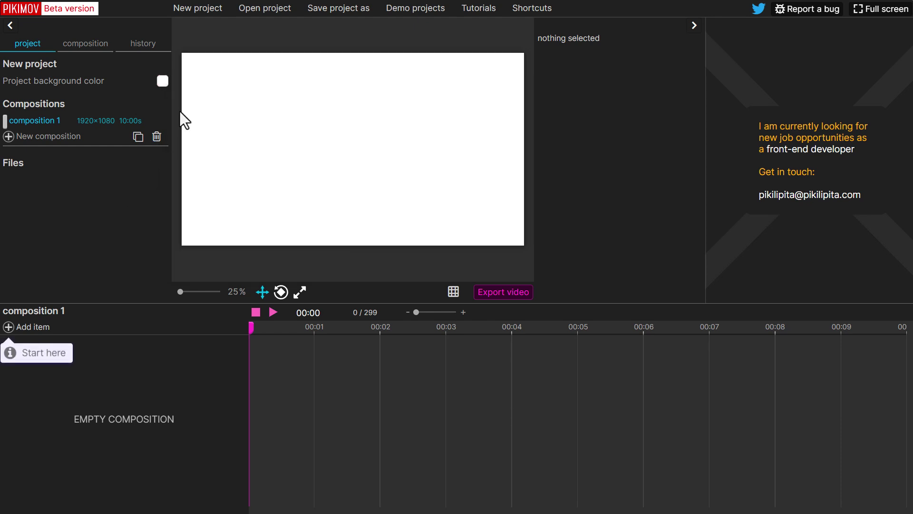
Set the project background color to black.
{"action": "left_click", "coordinate": [162, 81]}
{"action": "left_click", "coordinate": [192, 167]}
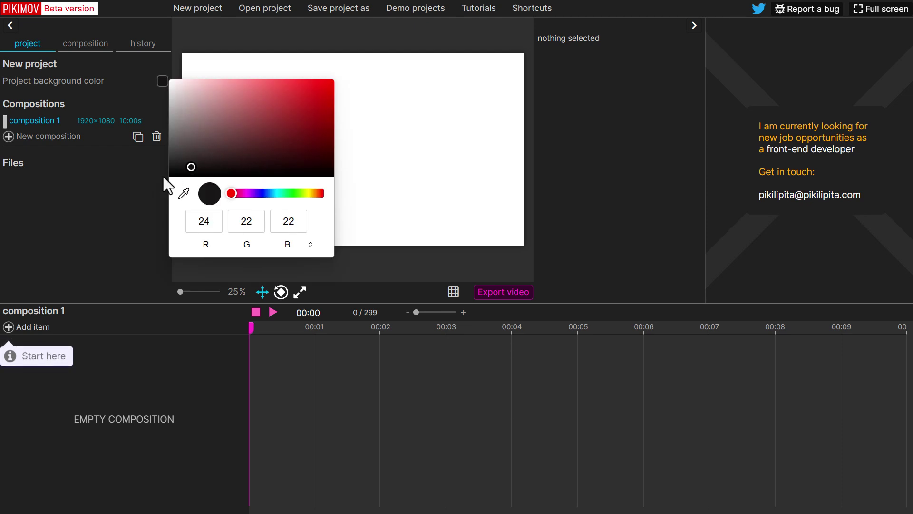
{"action": "mouse_move", "coordinate": [164, 177]}
{"action": "left_mouse_down"}
{"action": "mouse_move", "coordinate": [179, 179]}
{"action": "mouse_move", "coordinate": [119, 216]}
{"action": "left_mouse_up"}
{"action": "left_click", "coordinate": [108, 213]}
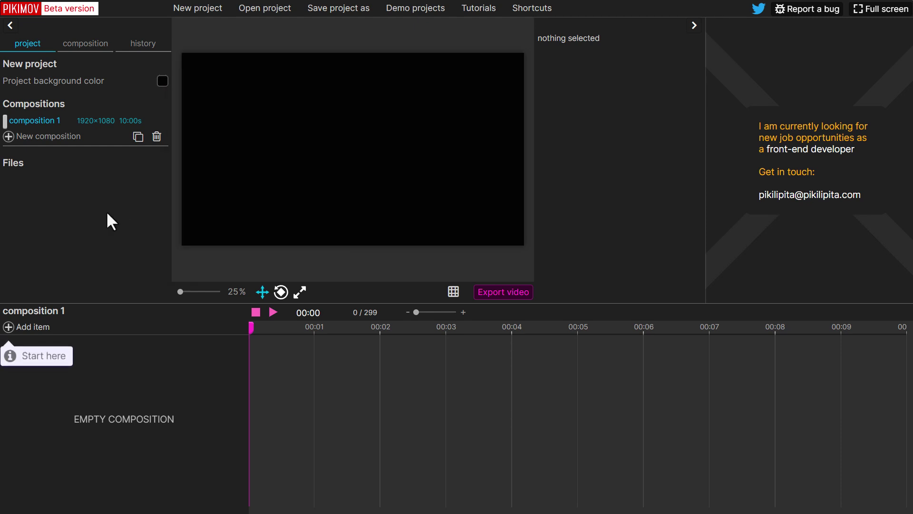
Review the presets, resolution, frame rate and duration options for a new composition without creating one.
{"action": "left_click", "coordinate": [9, 137]}
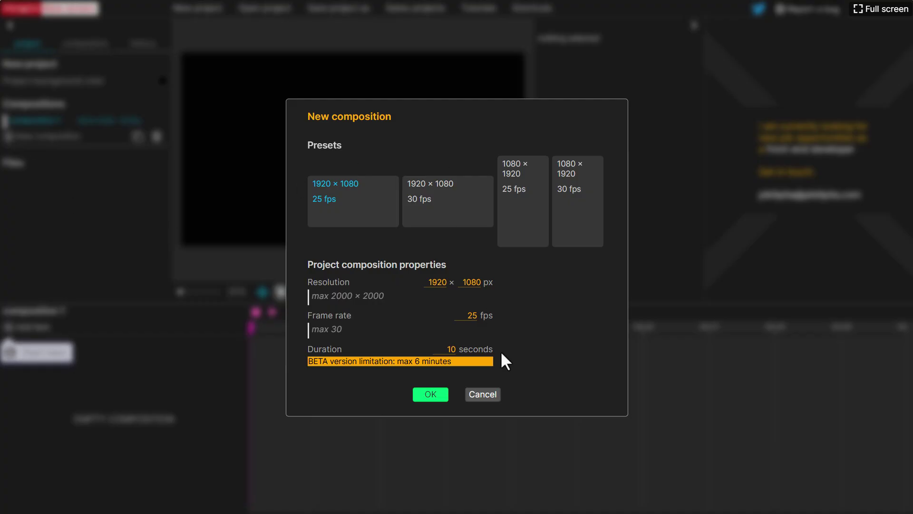
{"action": "left_click", "coordinate": [482, 395]}
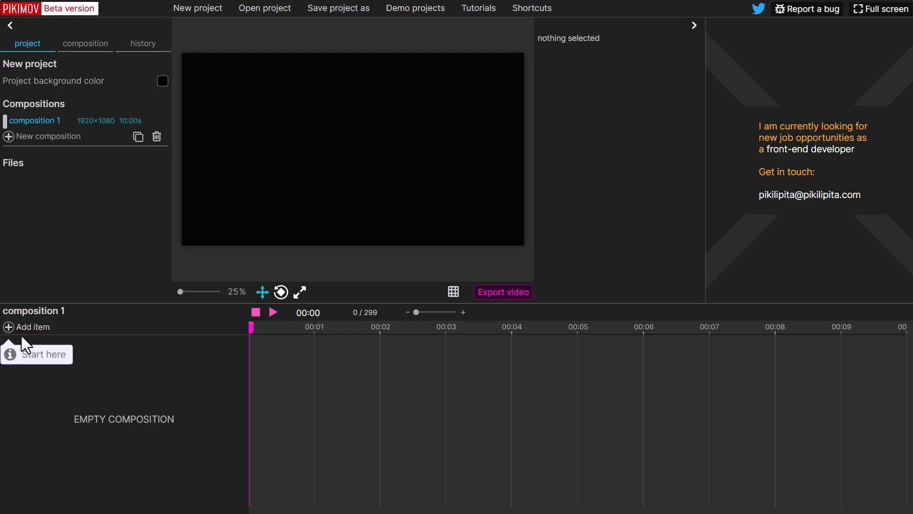
{"action": "key", "text": "ctrl+z"}
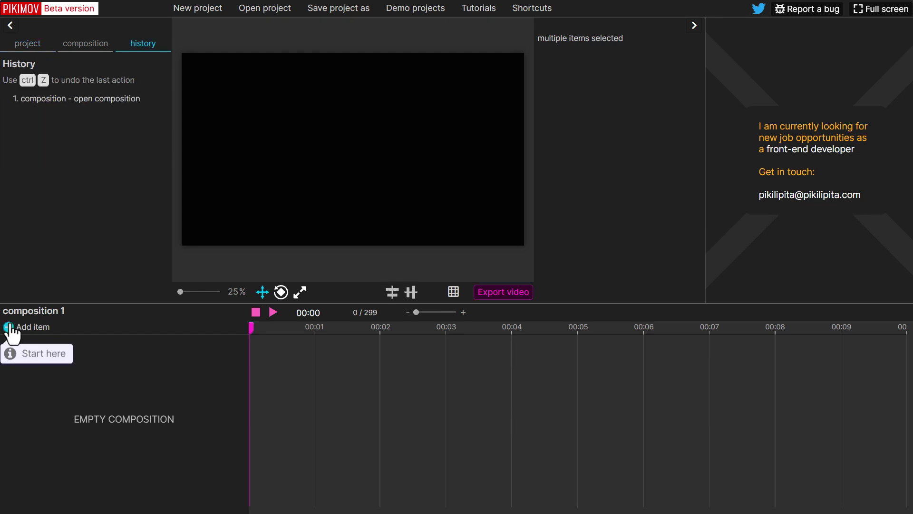
Import the Short Film Sintel video into composition 1 without matching the composition properties to the file.
{"action": "left_click", "coordinate": [8, 327]}
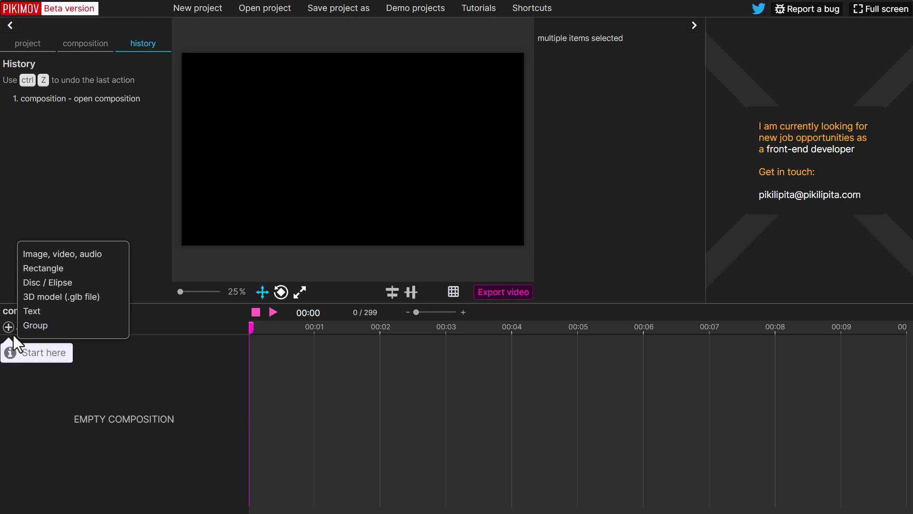
{"action": "left_click", "coordinate": [35, 256]}
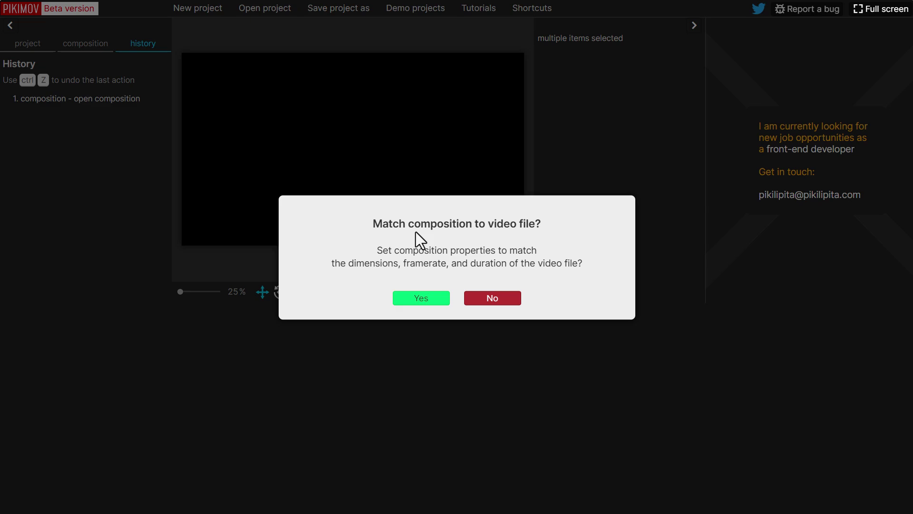
{"action": "left_click", "coordinate": [493, 300]}
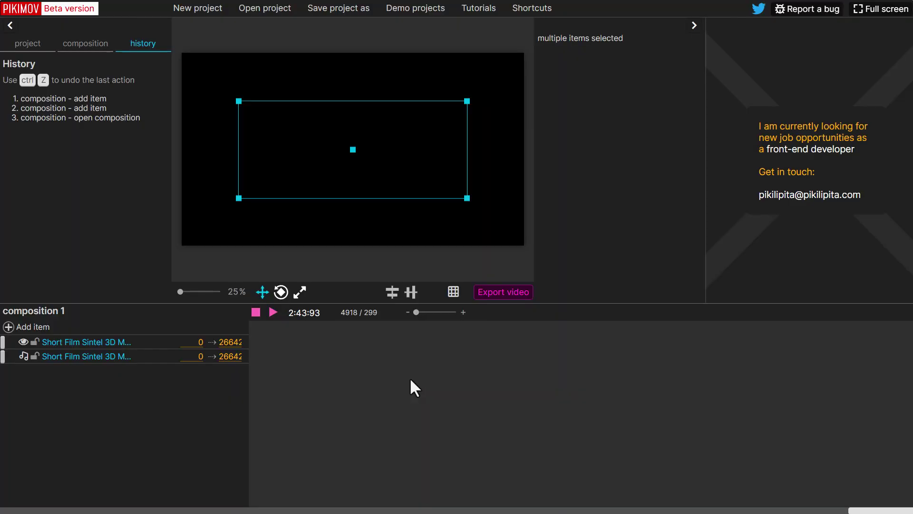
Scrub through the imported film on the timeline and inspect its video and audio layers separately.
{"action": "left_click_drag", "start_coordinate": [675, 326], "coordinate": [376, 327]}
{"action": "left_click_drag", "start_coordinate": [329, 363], "coordinate": [639, 358]}
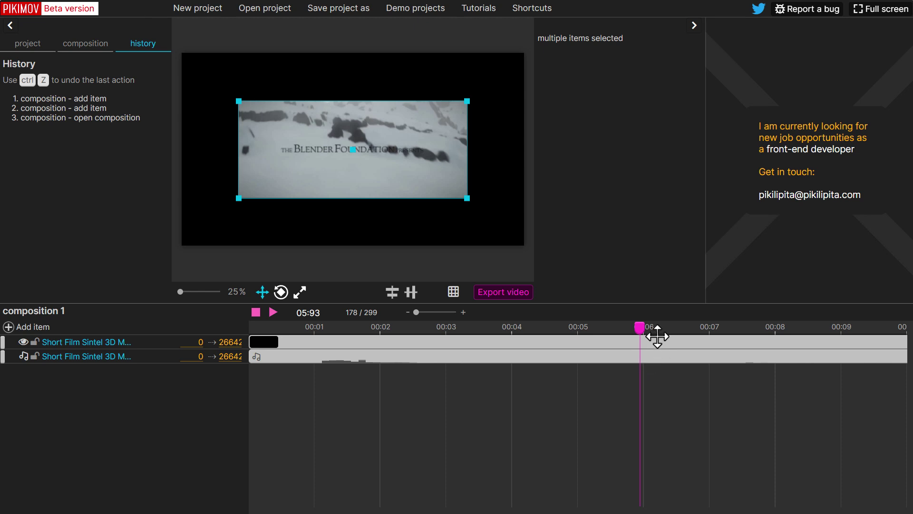
{"action": "left_click_drag", "start_coordinate": [640, 327], "coordinate": [577, 283]}
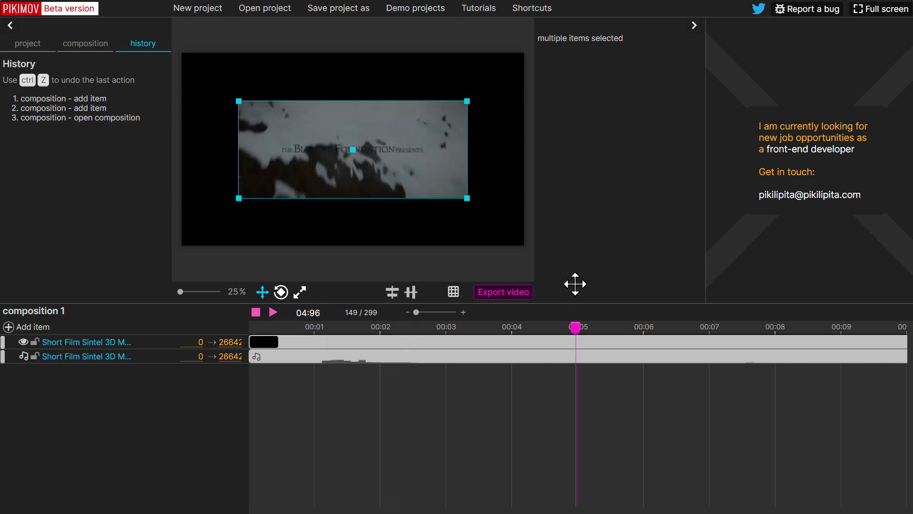
{"action": "left_click", "coordinate": [316, 343]}
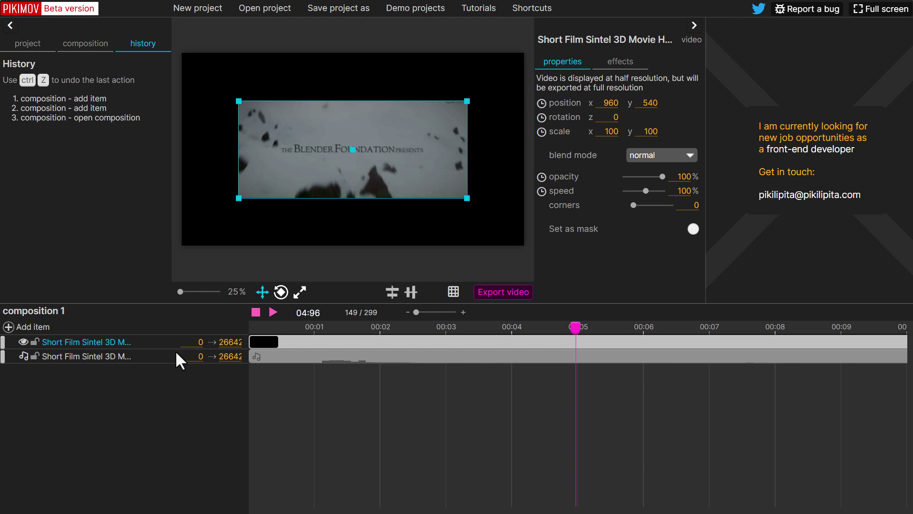
{"action": "left_click", "coordinate": [132, 358]}
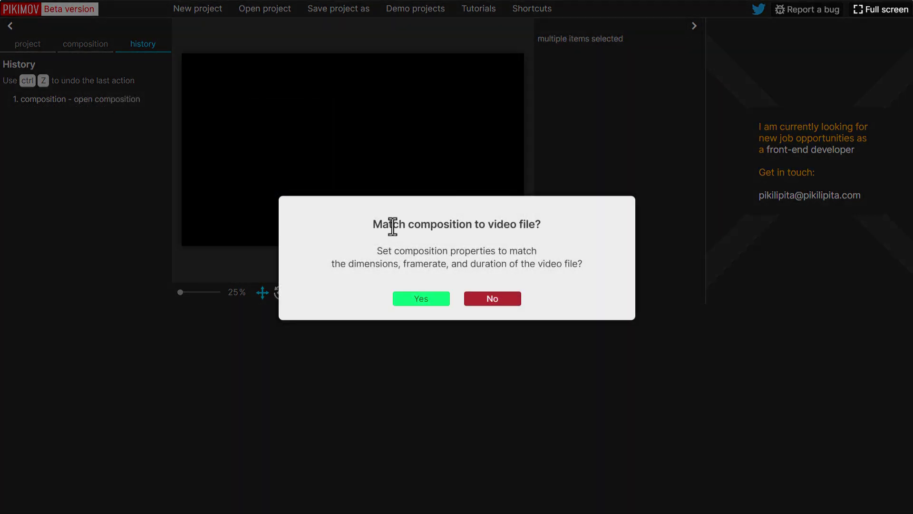
Import the film with the composition matched to its dimensions, frame rate and duration, and scrub through it.
{"action": "left_click", "coordinate": [419, 298]}
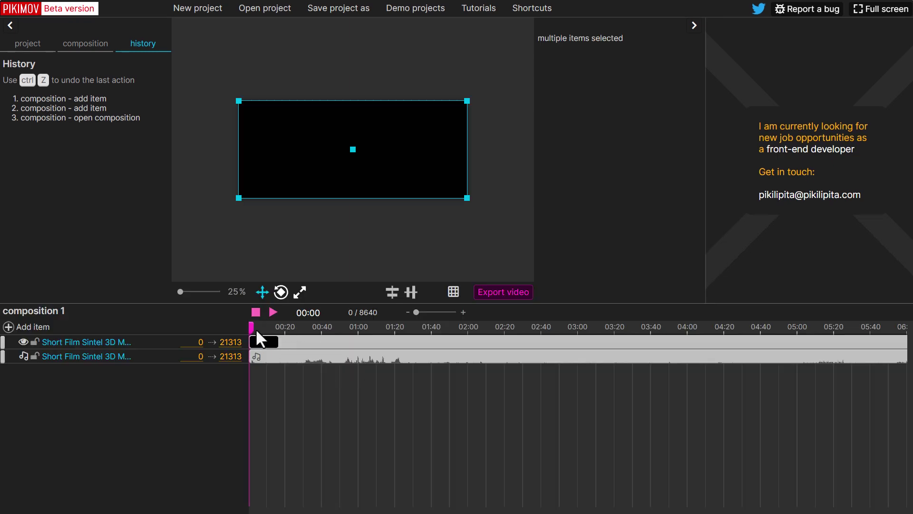
{"action": "left_click_drag", "start_coordinate": [256, 328], "coordinate": [627, 349]}
Delete the film's audio layer from the composition.
{"action": "key", "text": "Delete"}
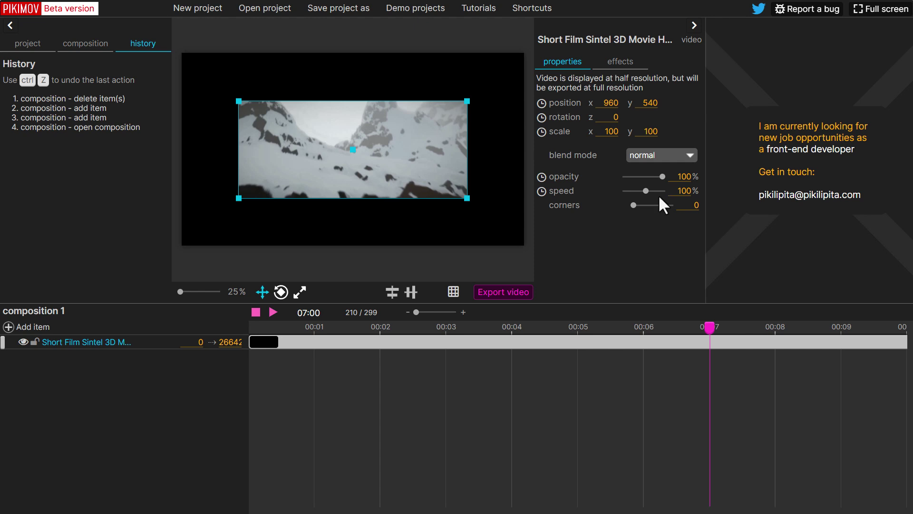
Move the video on the canvas to about position 1064, 468 and rotate it by about 7 degrees.
{"action": "left_click_drag", "start_coordinate": [285, 196], "coordinate": [282, 218]}
{"action": "left_click", "coordinate": [285, 297]}
Scale the video to about 138.8 by 152.9 and straighten it to rotation 0 at about position 984, 540.
{"action": "left_click", "coordinate": [300, 288]}
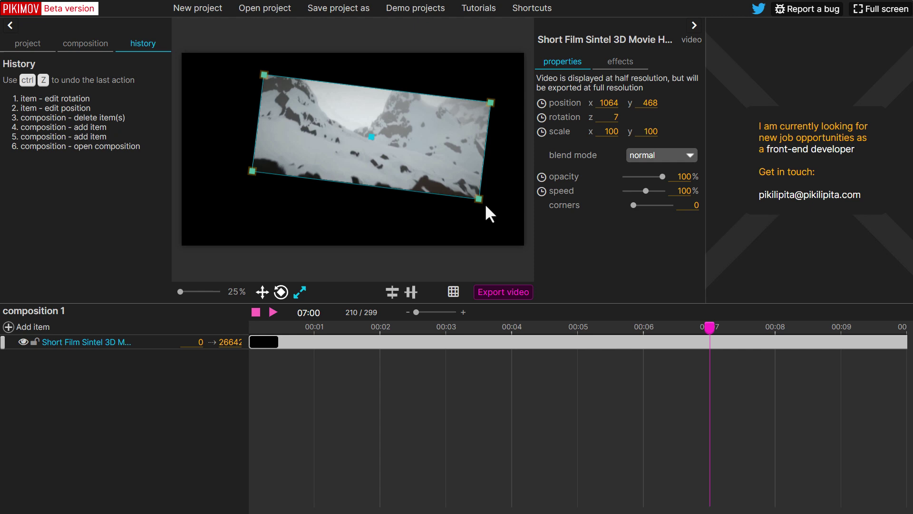
{"action": "left_click_drag", "start_coordinate": [481, 201], "coordinate": [522, 242]}
{"action": "left_click", "coordinate": [281, 292]}
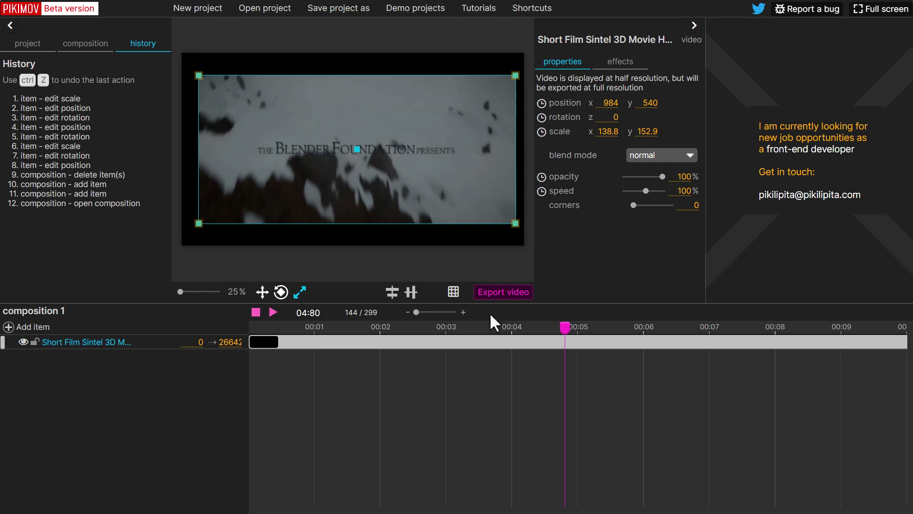
Move the video on the canvas to about position 972, 540.
{"action": "left_click_drag", "start_coordinate": [490, 336], "coordinate": [541, 338]}
{"action": "left_click", "coordinate": [262, 291]}
{"action": "left_click_drag", "start_coordinate": [343, 153], "coordinate": [338, 151]}
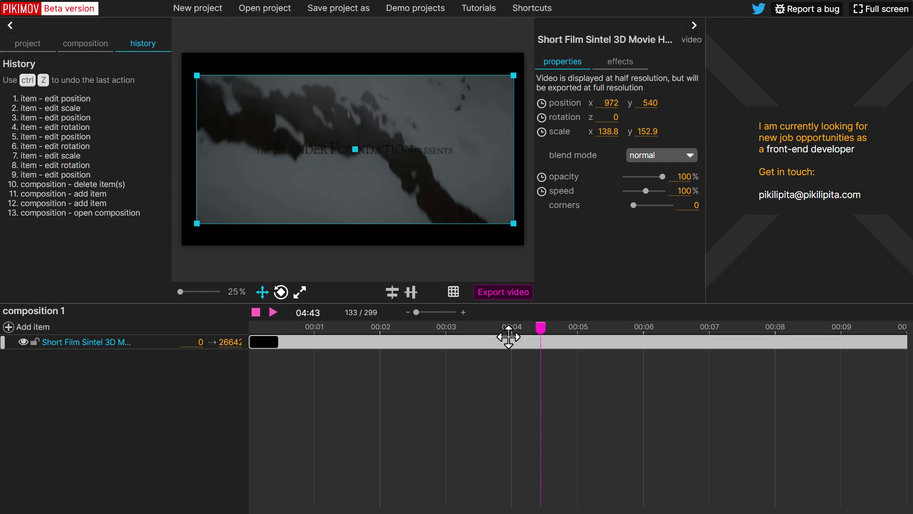
Animate the video's scale with a keyframe at 04:00 and a second one at 06:00 enlarged to about 153.1 by 158.8.
{"action": "mouse_move", "coordinate": [515, 332]}
{"action": "left_mouse_down"}
{"action": "mouse_move", "coordinate": [389, 334]}
{"action": "mouse_move", "coordinate": [511, 324]}
{"action": "left_mouse_up"}
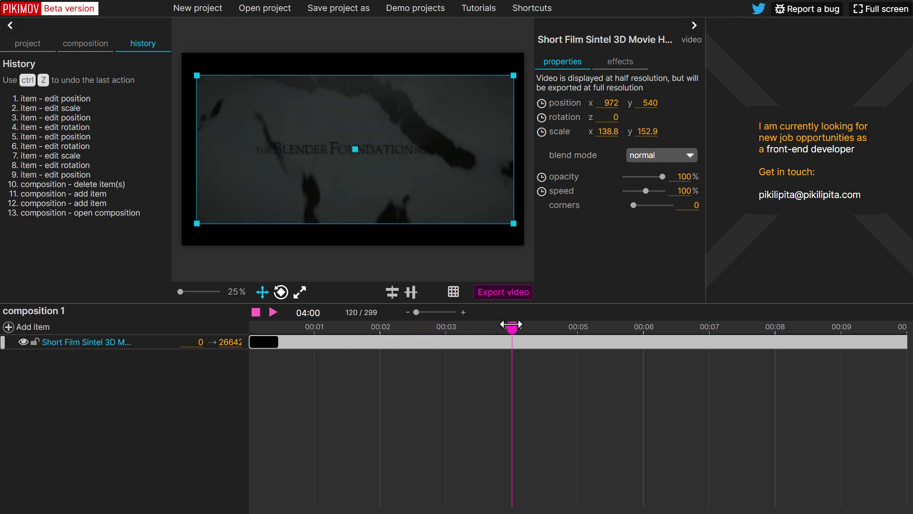
{"action": "left_click", "coordinate": [541, 132]}
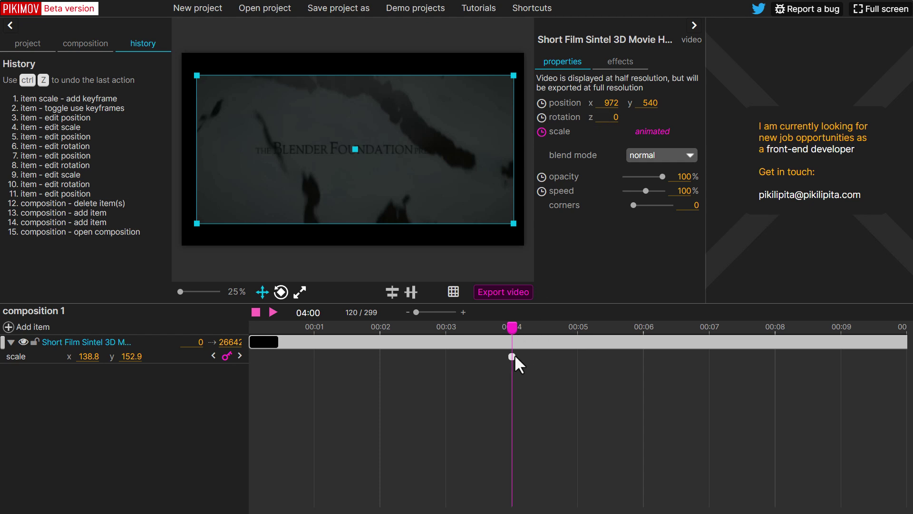
{"action": "left_click_drag", "start_coordinate": [513, 328], "coordinate": [645, 331]}
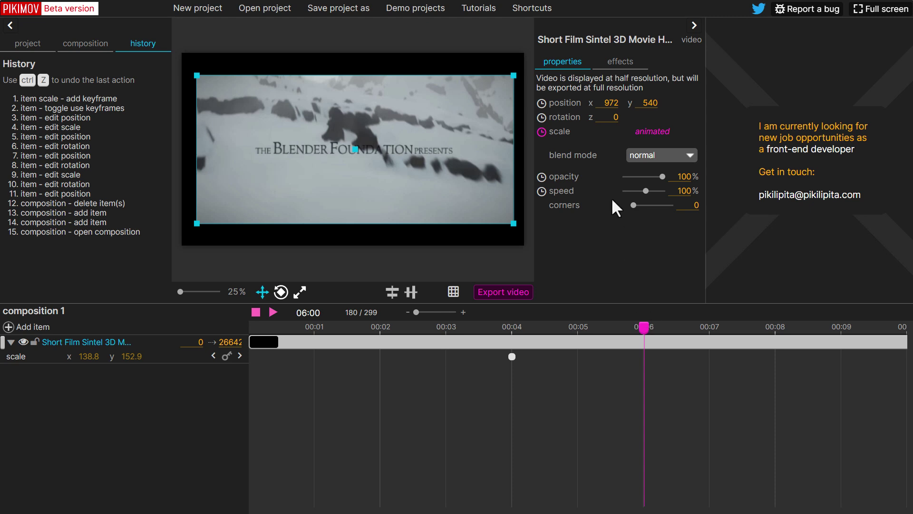
{"action": "left_click", "coordinate": [227, 356]}
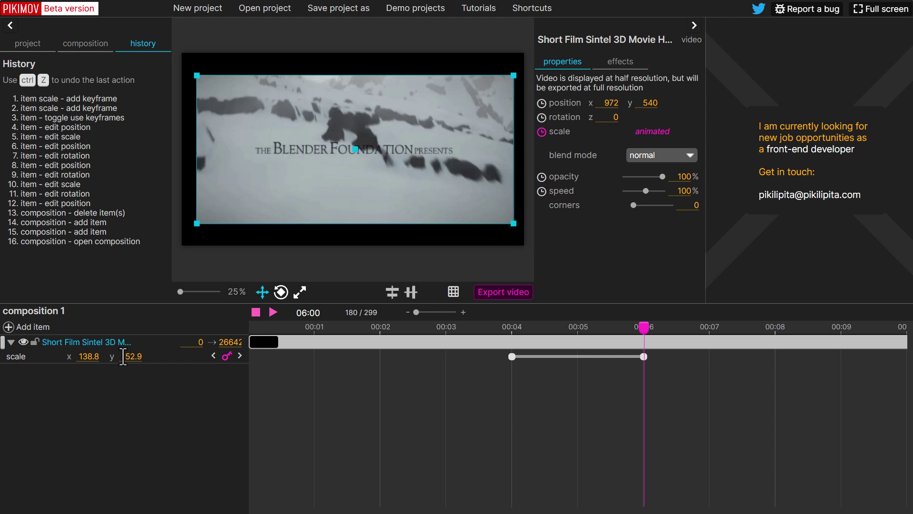
{"action": "left_click", "coordinate": [301, 293]}
{"action": "left_click_drag", "start_coordinate": [196, 223], "coordinate": [182, 227]}
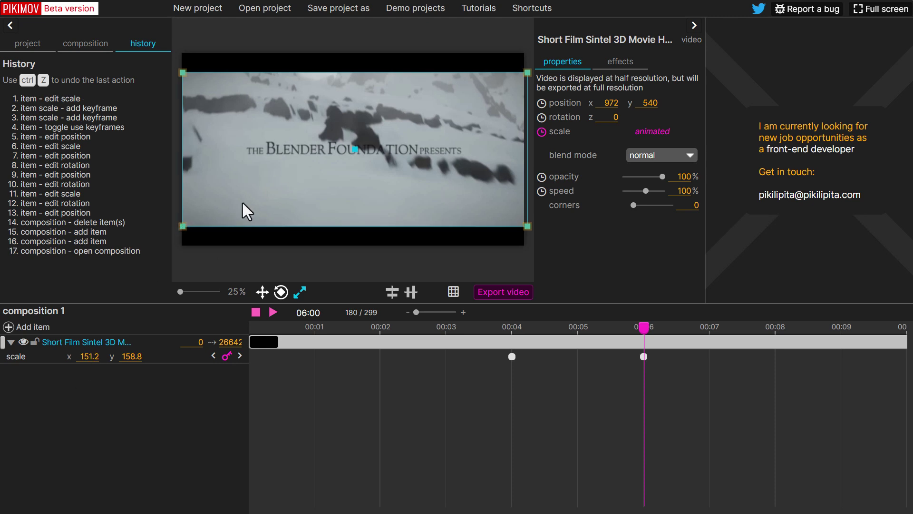
{"action": "left_click_drag", "start_coordinate": [182, 227], "coordinate": [180, 227]}
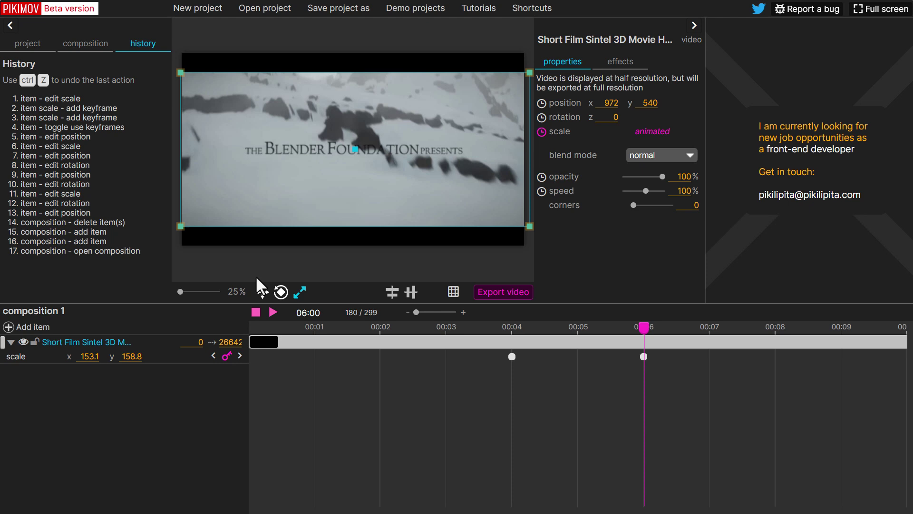
Play back the scale animation from just before its first keyframe.
{"action": "left_click_drag", "start_coordinate": [643, 328], "coordinate": [500, 327]}
{"action": "key", "text": "space"}
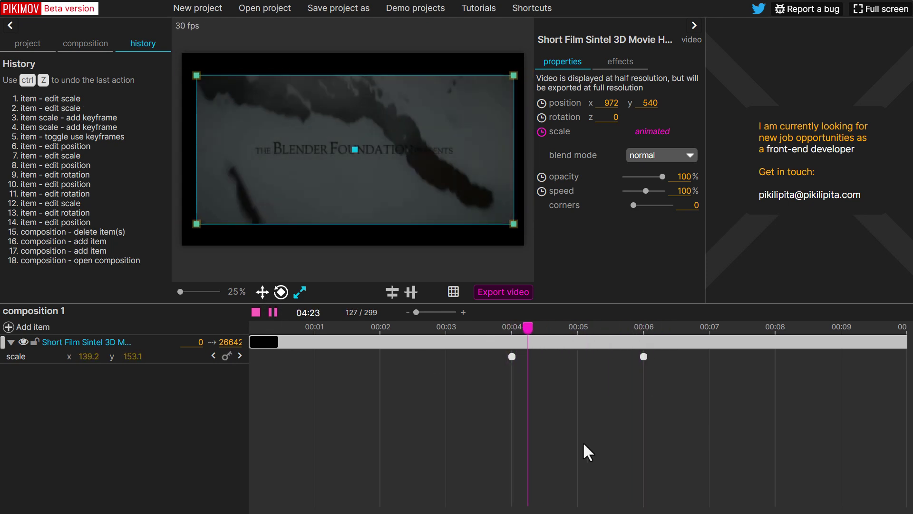
{"action": "key", "text": "space"}
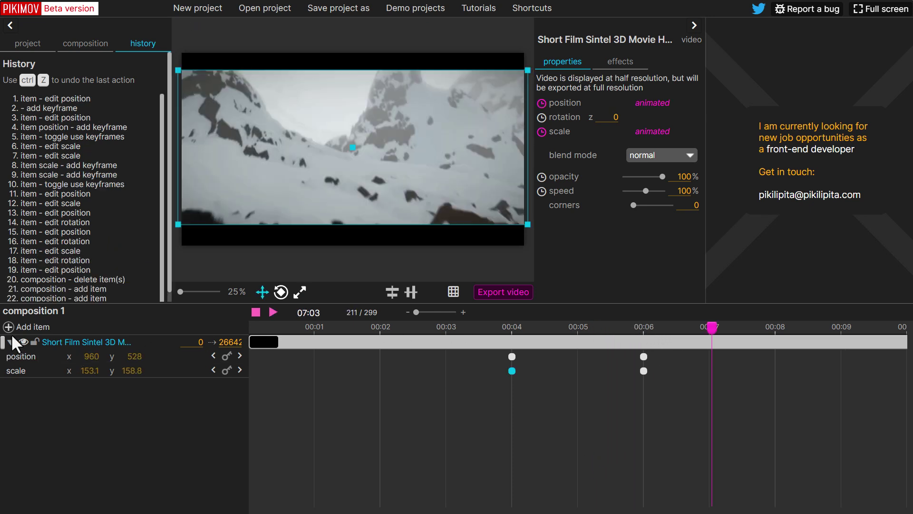
Add a text item reading "Blender" and move it to about position 964, 904.
{"action": "left_click", "coordinate": [9, 328]}
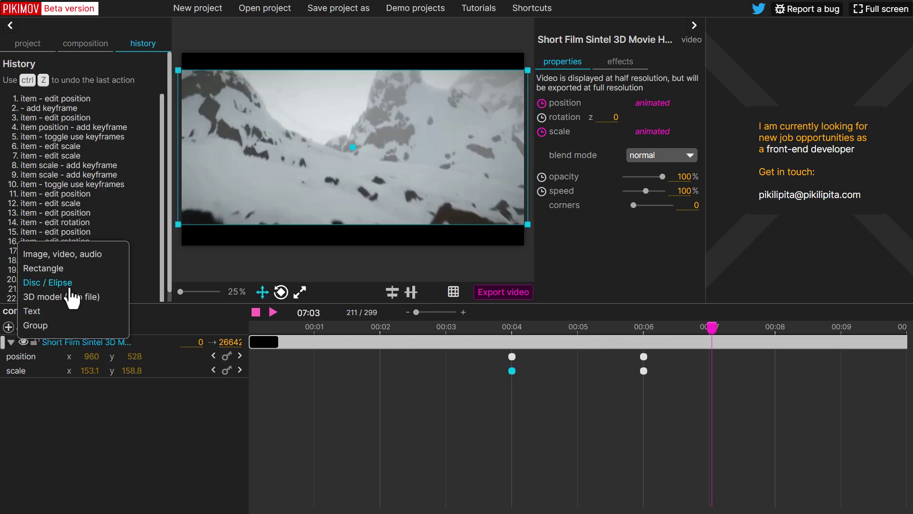
{"action": "left_click", "coordinate": [47, 320]}
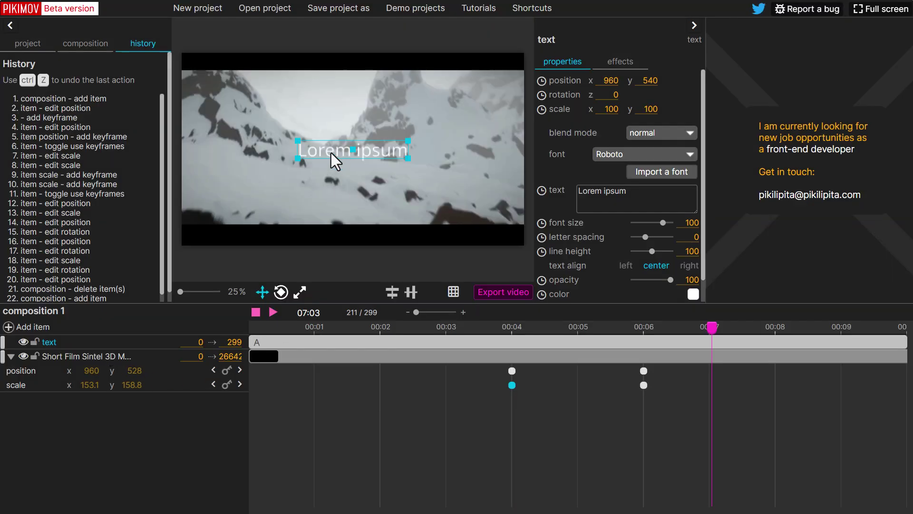
{"action": "left_click_drag", "start_coordinate": [331, 153], "coordinate": [333, 219]}
{"action": "left_click_drag", "start_coordinate": [640, 191], "coordinate": [524, 190]}
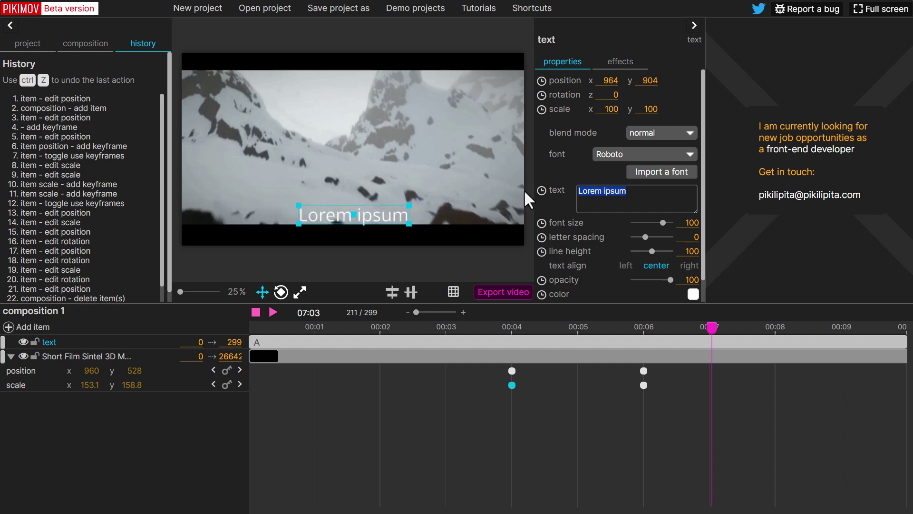
{"action": "type", "text": "Blender"}
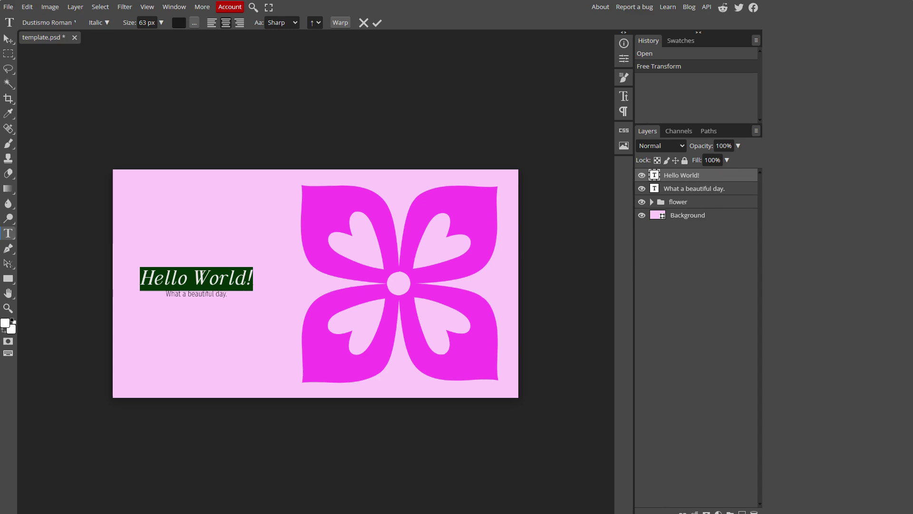
Switch to Photopea and browse the fonts available for the "Hello World!" text in template.psd.
{"action": "left_click", "coordinate": [71, 24]}
{"action": "scroll", "coordinate": [73, 142], "scroll_direction": "down", "scroll_amount": 5}
{"action": "scroll", "coordinate": [74, 149], "scroll_direction": "down", "scroll_amount": 20}
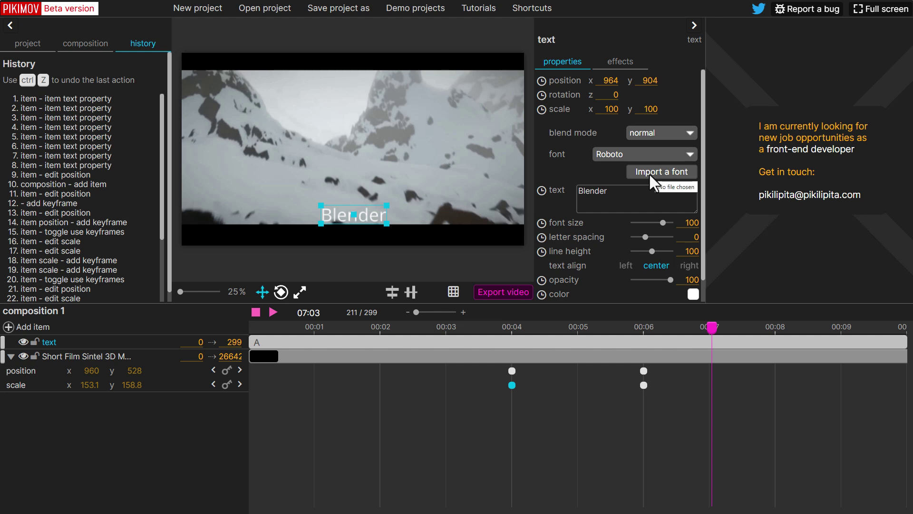
Set the "Blender" text as a mask for the film and its font size to 120.
{"action": "scroll", "coordinate": [569, 254], "scroll_direction": "down", "scroll_amount": 1}
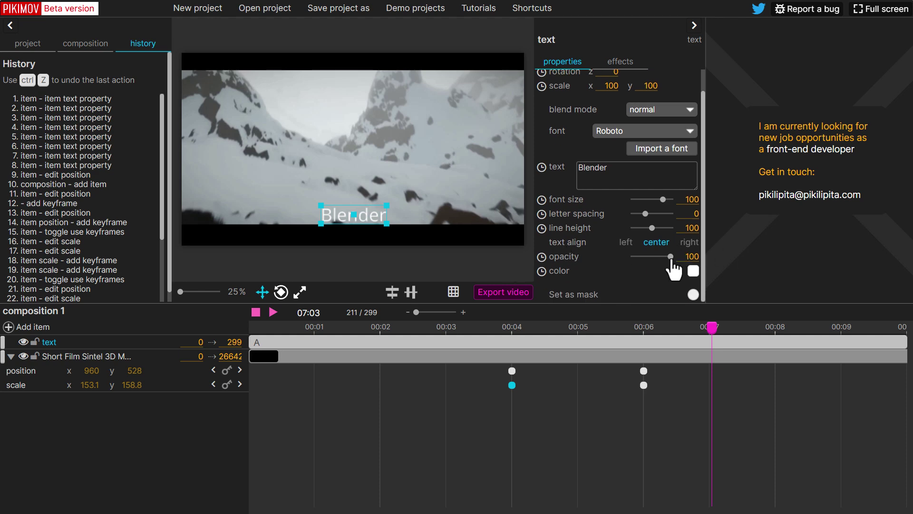
{"action": "left_click_drag", "start_coordinate": [670, 259], "coordinate": [688, 269]}
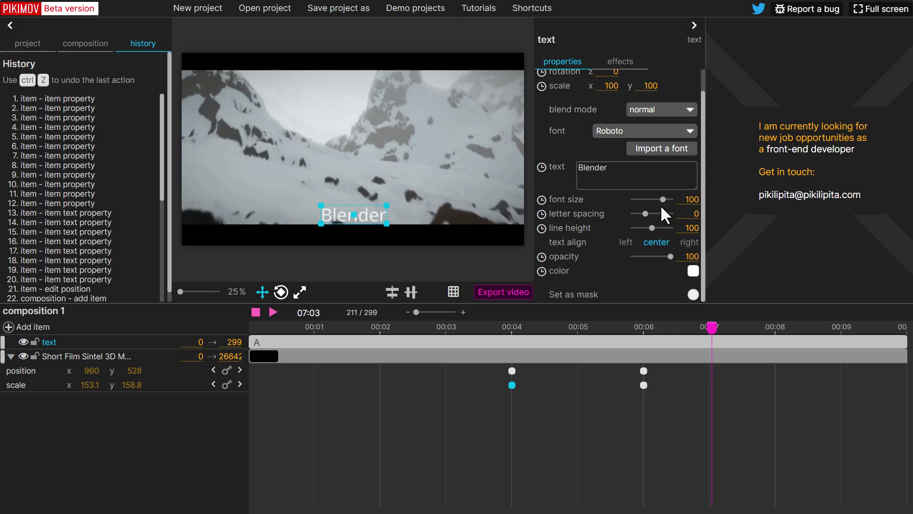
{"action": "left_click_drag", "start_coordinate": [661, 208], "coordinate": [665, 212]}
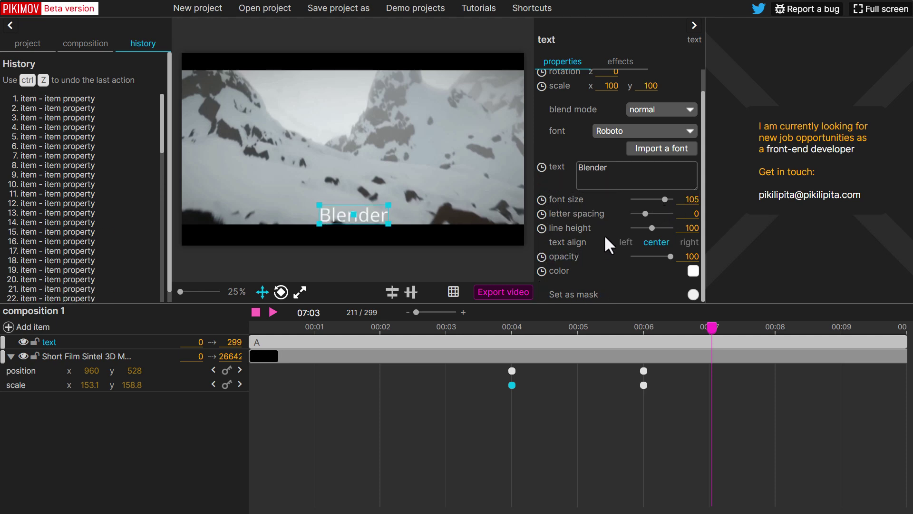
{"action": "left_click", "coordinate": [693, 295]}
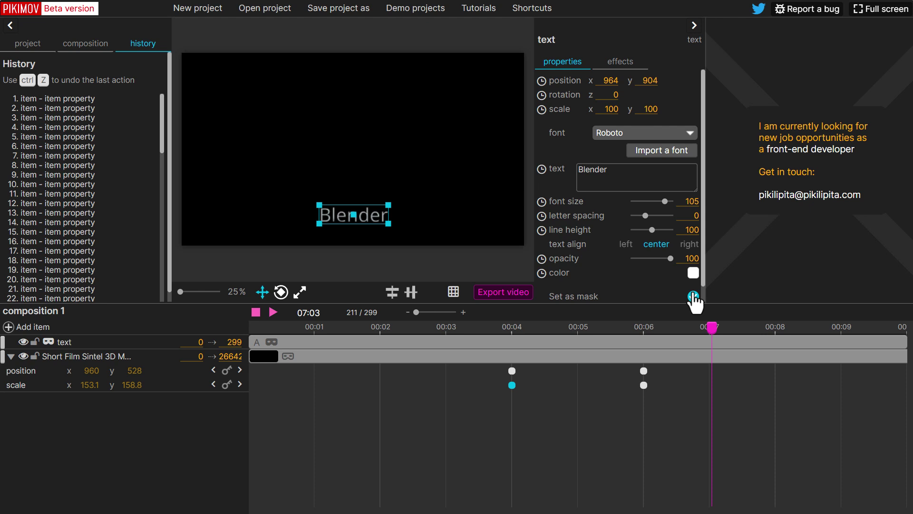
{"action": "left_click_drag", "start_coordinate": [664, 201], "coordinate": [670, 201]}
Scale the text mask to about 508.6 by 540 and move it to about position 1008, 500.
{"action": "left_click", "coordinate": [300, 292]}
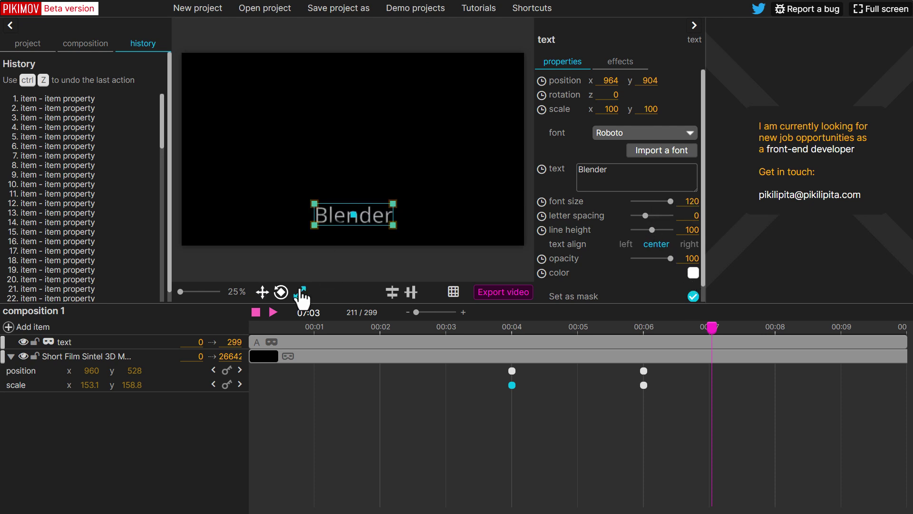
{"action": "left_click_drag", "start_coordinate": [391, 204], "coordinate": [550, 158]}
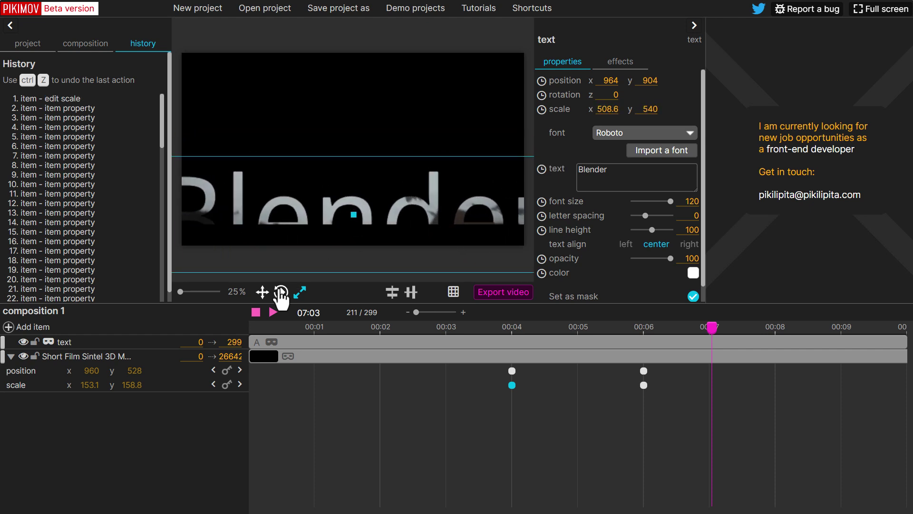
{"action": "left_click", "coordinate": [262, 292]}
{"action": "left_click_drag", "start_coordinate": [336, 213], "coordinate": [344, 142]}
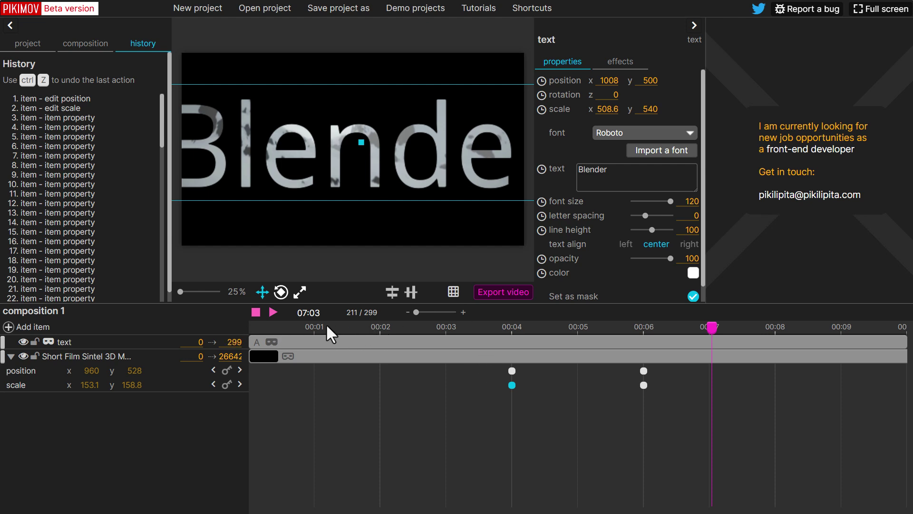
Play the masked film from about 05:36 to preview it through the text.
{"action": "left_click_drag", "start_coordinate": [712, 328], "coordinate": [601, 336]}
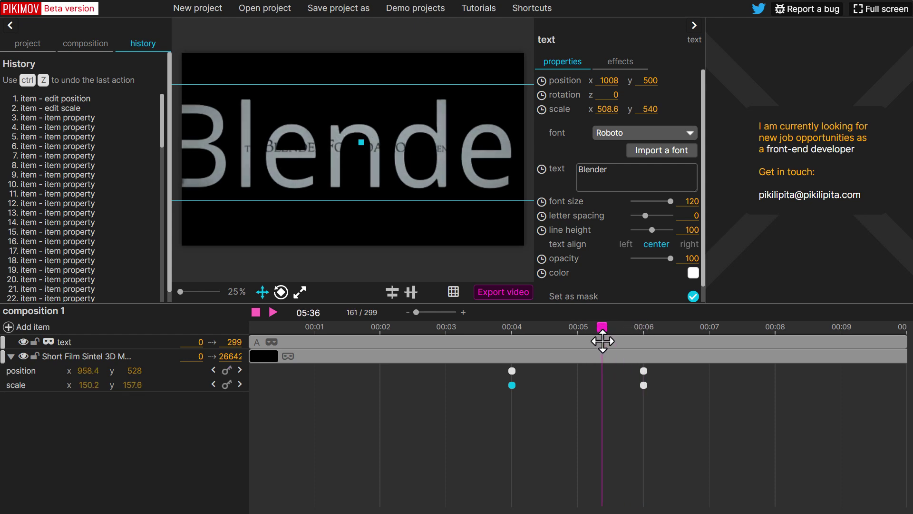
{"action": "key", "text": "space"}
{"action": "key", "text": "space"}
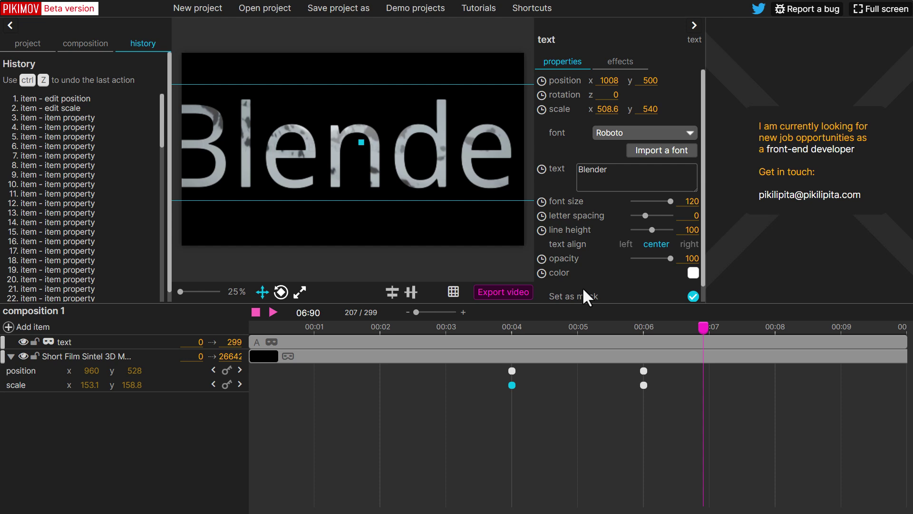
Turn off the text's mask setting and hide both the film and text layers.
{"action": "left_click", "coordinate": [693, 296]}
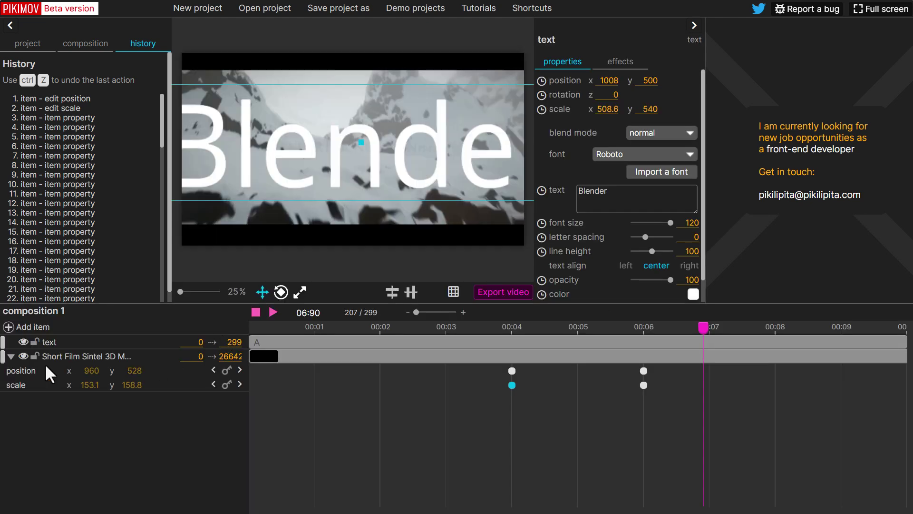
{"action": "left_click", "coordinate": [23, 355]}
{"action": "left_click", "coordinate": [23, 341]}
Add a disc shape to the composition.
{"action": "left_click", "coordinate": [9, 326]}
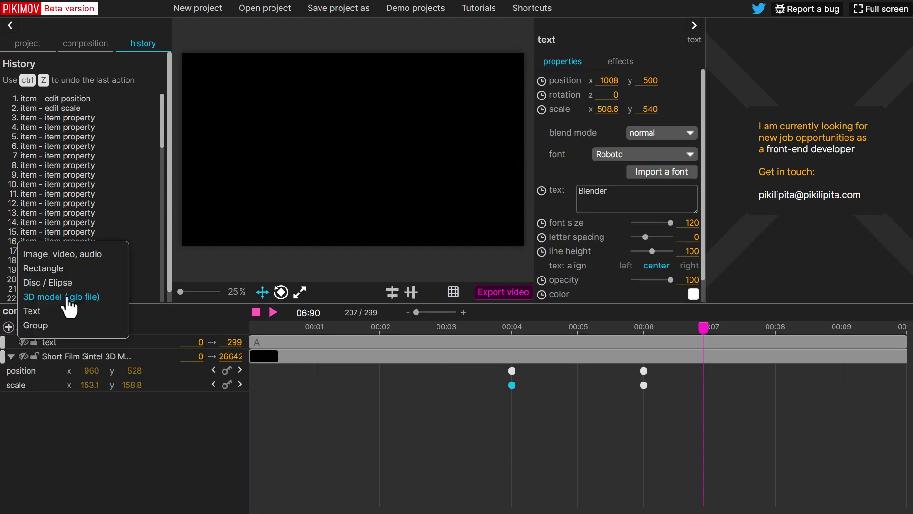
{"action": "left_click", "coordinate": [57, 284]}
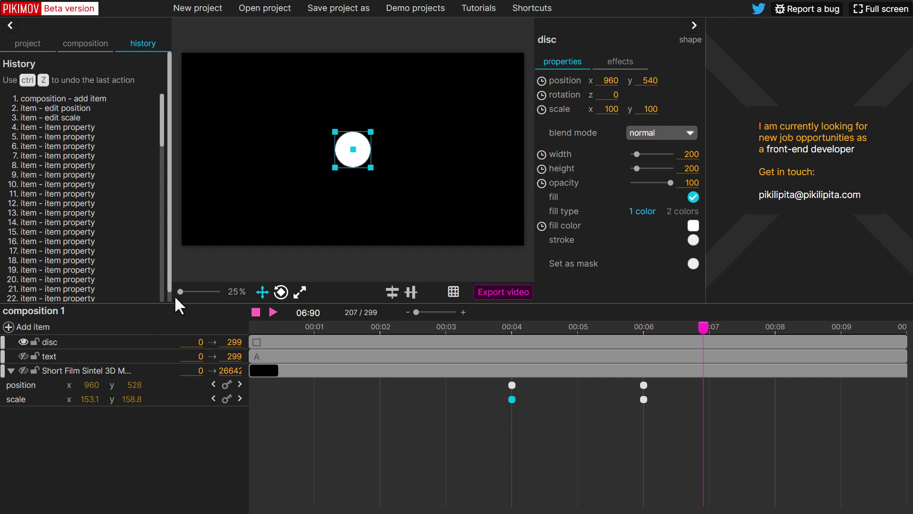
{"action": "left_click_drag", "start_coordinate": [181, 292], "coordinate": [186, 292]}
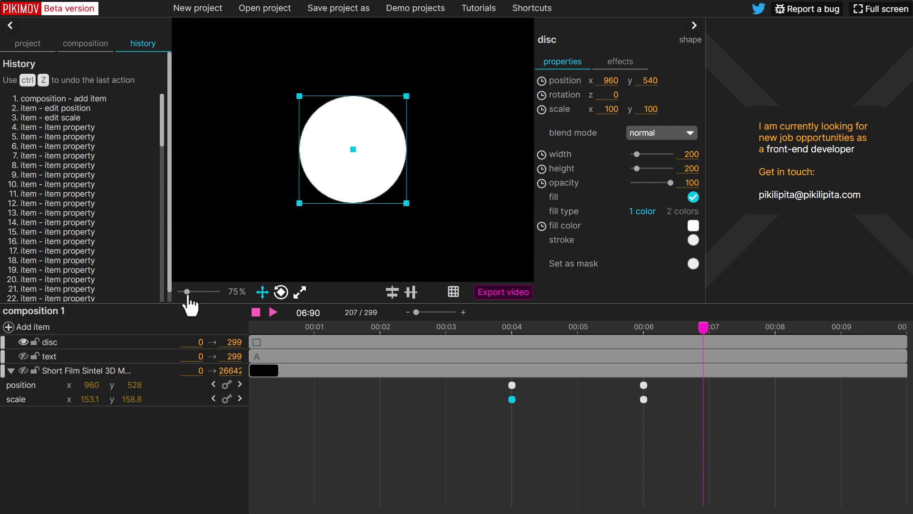
Add a blur effect to the disc with a size of 20 px.
{"action": "left_click", "coordinate": [624, 64]}
{"action": "left_click", "coordinate": [601, 83]}
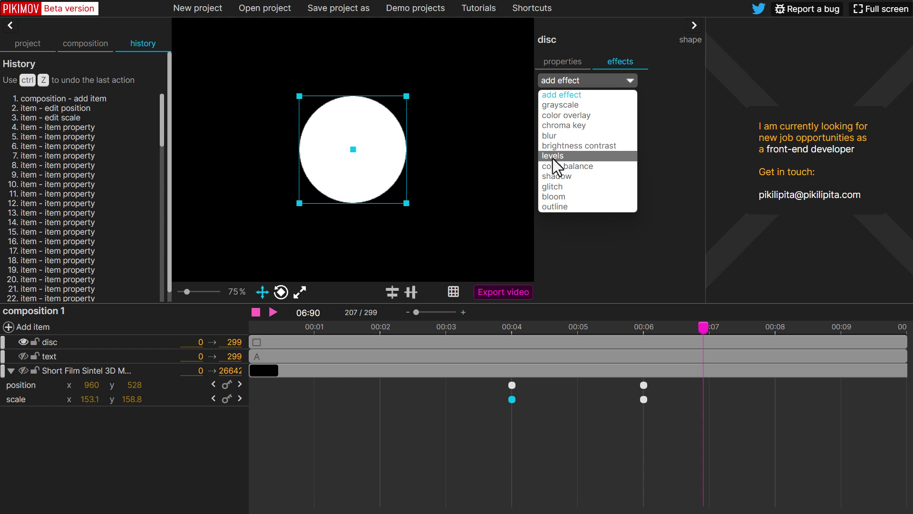
{"action": "left_click", "coordinate": [576, 135]}
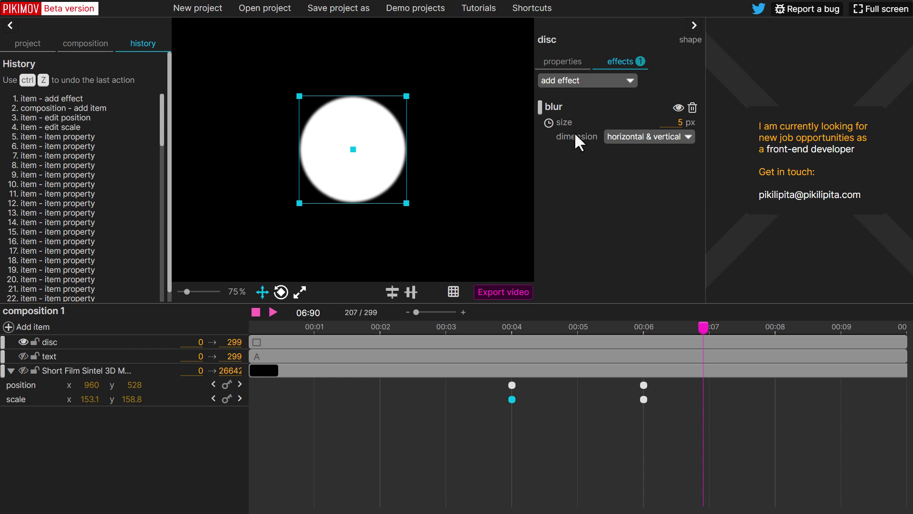
{"action": "left_click", "coordinate": [678, 122]}
{"action": "type", "text": "20"}
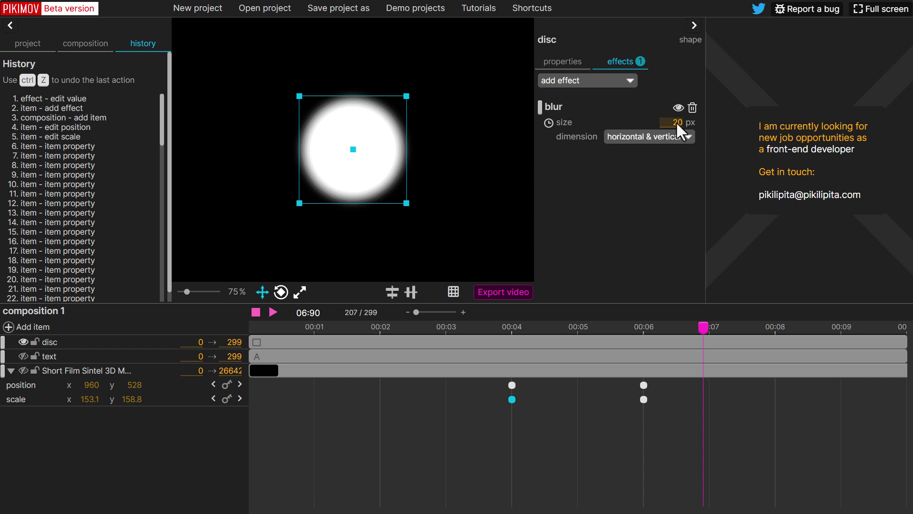
Stack a second blur effect on the disc, also with a size of 20 px.
{"action": "left_click", "coordinate": [604, 80]}
{"action": "left_click", "coordinate": [575, 137]}
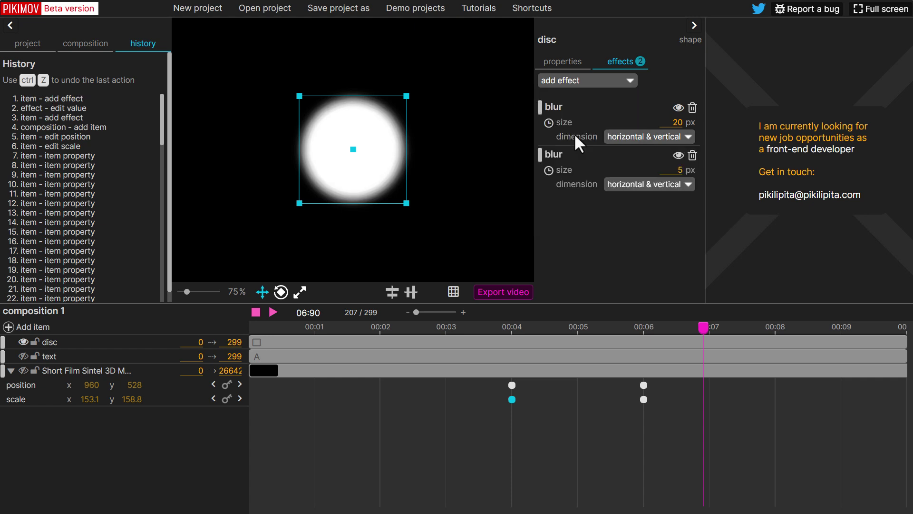
{"action": "left_click", "coordinate": [675, 169]}
{"action": "key", "text": "Return"}
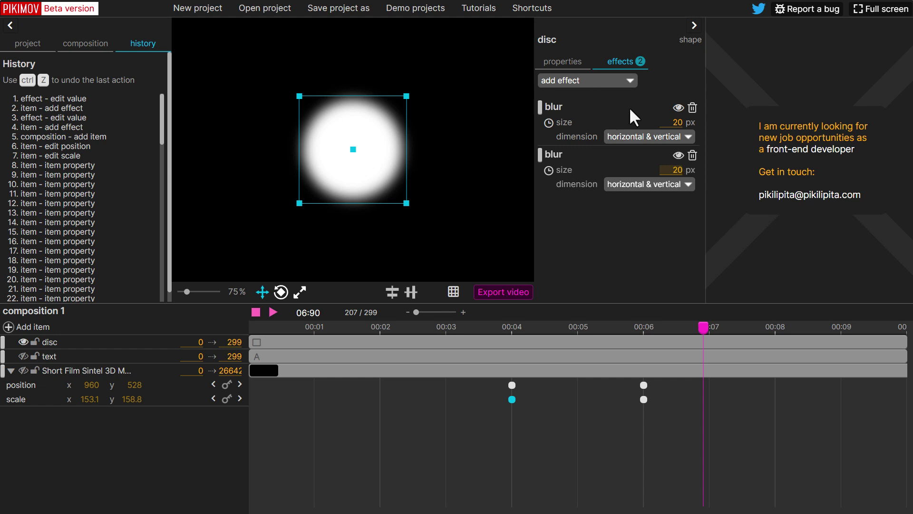
Stack a third blur effect on the disc with a size of 20 px.
{"action": "left_click", "coordinate": [19, 48]}
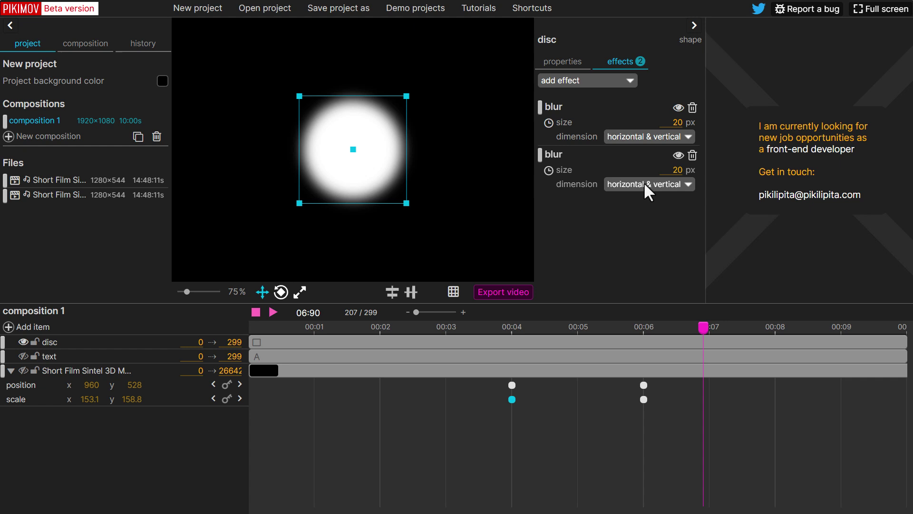
{"action": "left_click", "coordinate": [617, 81]}
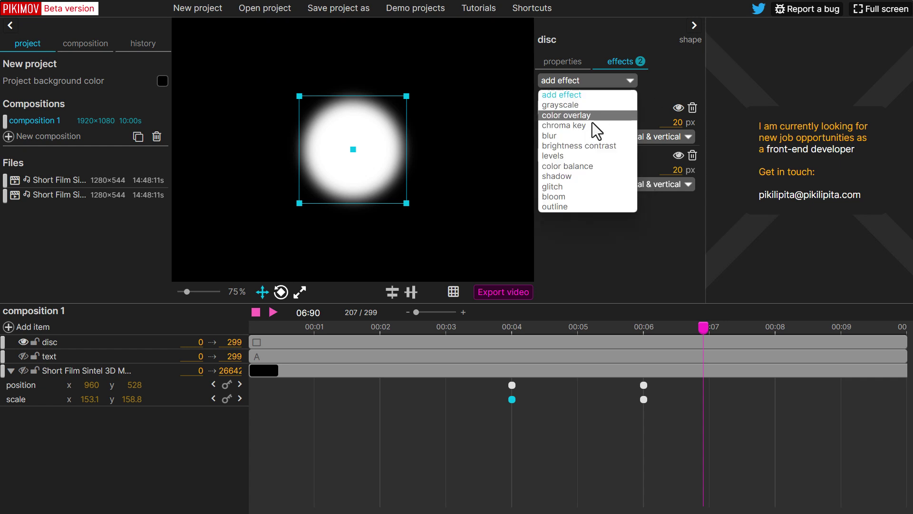
{"action": "left_click", "coordinate": [627, 135]}
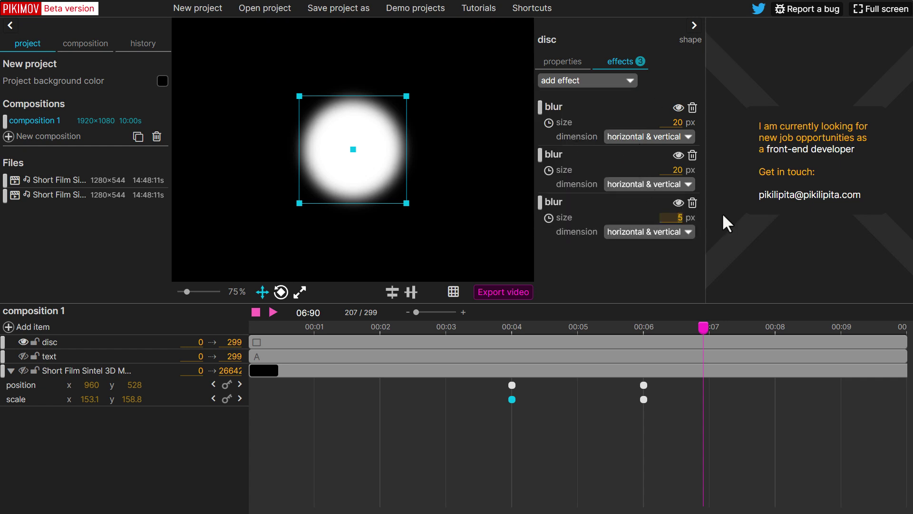
{"action": "type", "text": "20"}
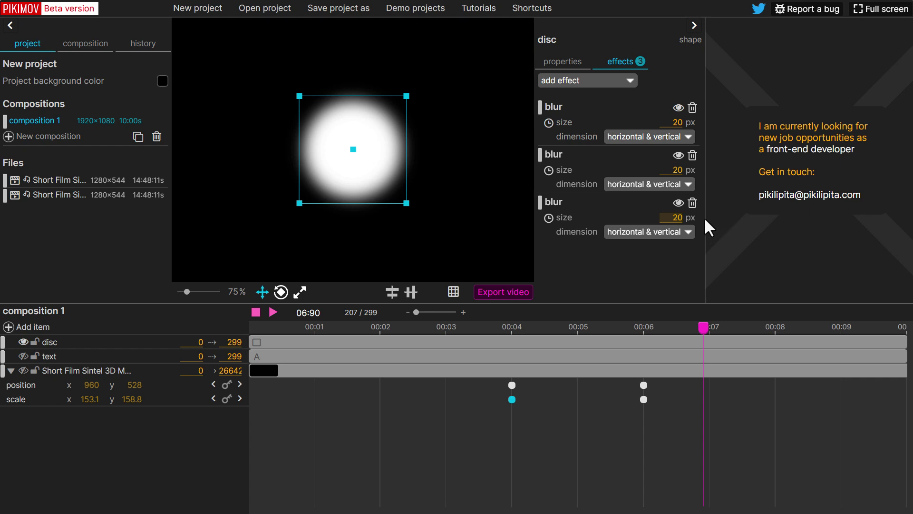
Hide the disc's second and third blur effects and delete all three blurs from the disc.
{"action": "left_click", "coordinate": [679, 203]}
{"action": "left_click", "coordinate": [678, 155]}
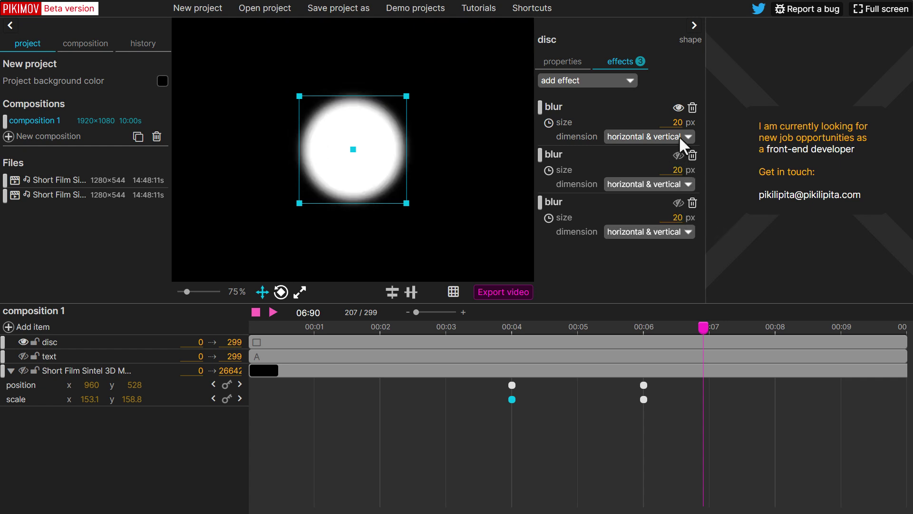
{"action": "left_click", "coordinate": [692, 108]}
{"action": "left_click", "coordinate": [693, 156]}
{"action": "left_click", "coordinate": [692, 109]}
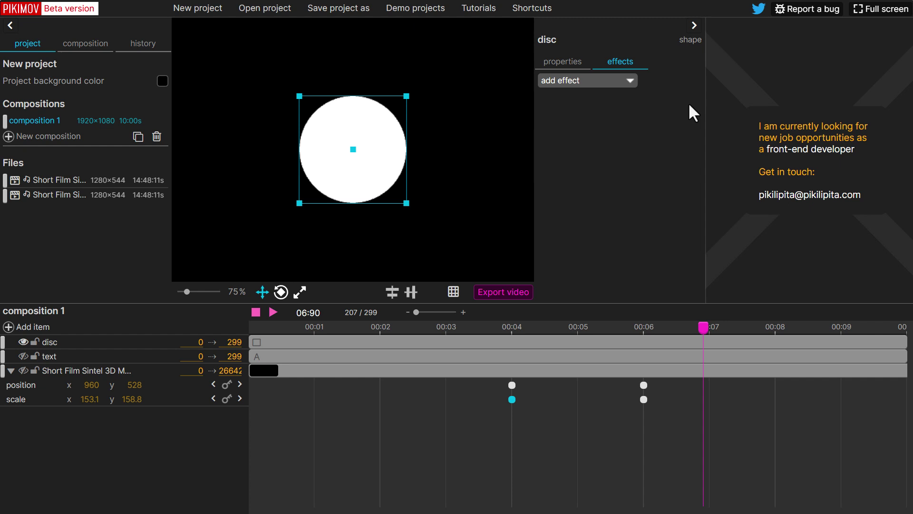
{"action": "left_click", "coordinate": [580, 79]}
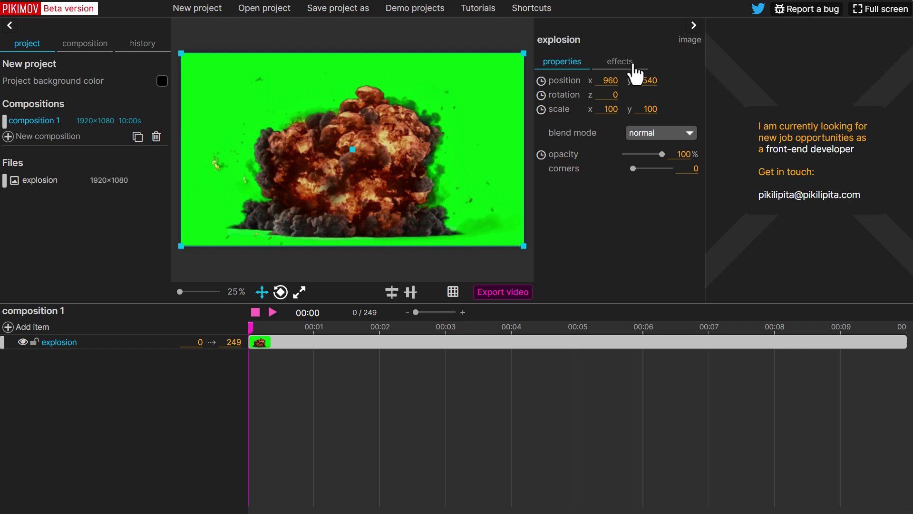
Add a chroma key effect to the explosion image and increase its tolerance to key out the green background.
{"action": "left_click", "coordinate": [627, 63]}
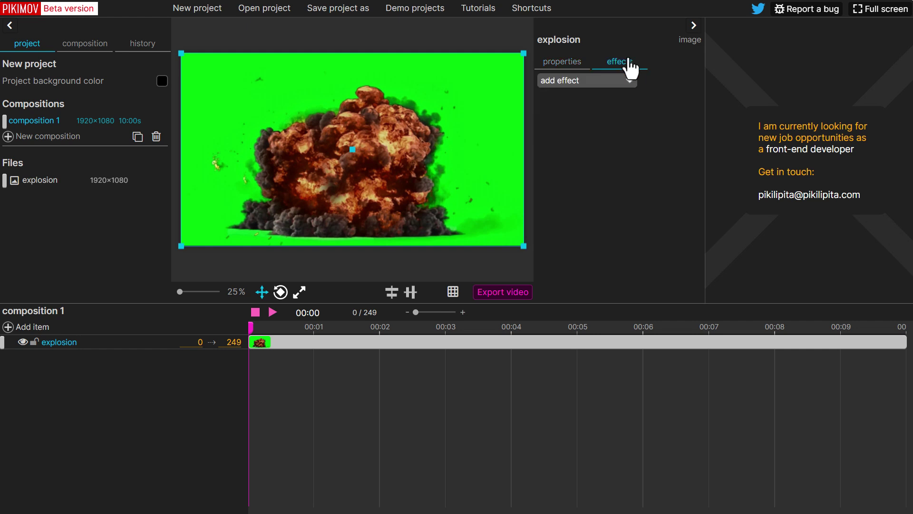
{"action": "left_click", "coordinate": [598, 85]}
{"action": "left_click", "coordinate": [616, 126]}
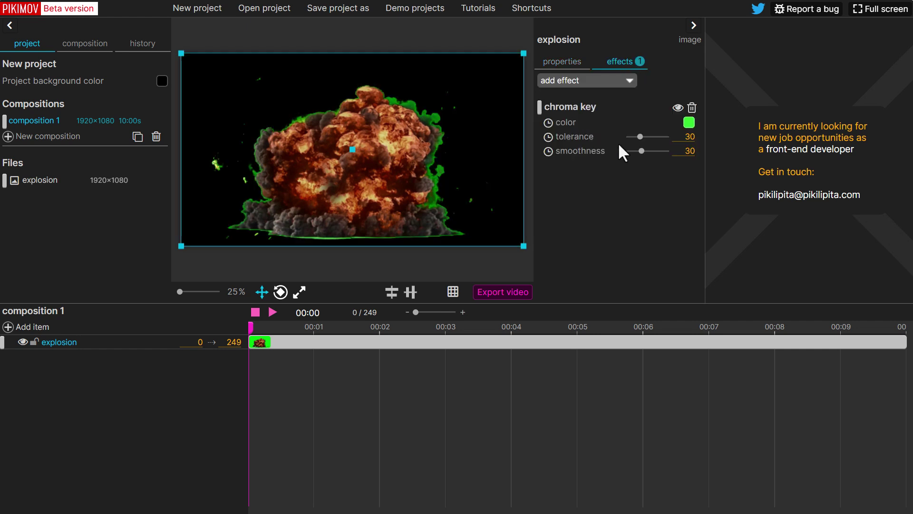
{"action": "mouse_move", "coordinate": [640, 138]}
{"action": "left_mouse_down"}
{"action": "mouse_move", "coordinate": [657, 140]}
{"action": "mouse_move", "coordinate": [650, 152]}
{"action": "mouse_move", "coordinate": [653, 136]}
{"action": "left_mouse_up"}
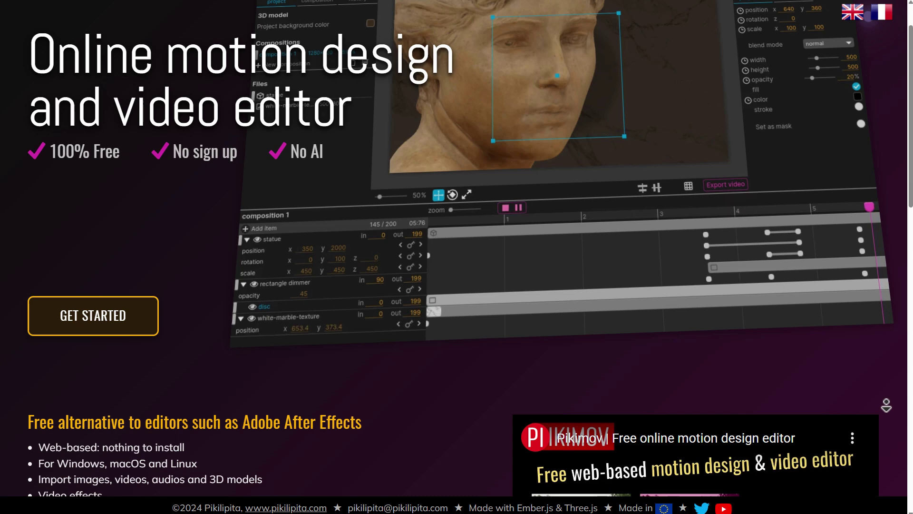
Examine the feature list and editor overview on the Pikimov home page.
{"action": "scroll", "coordinate": [456, 257], "scroll_direction": "down", "scroll_amount": 1}
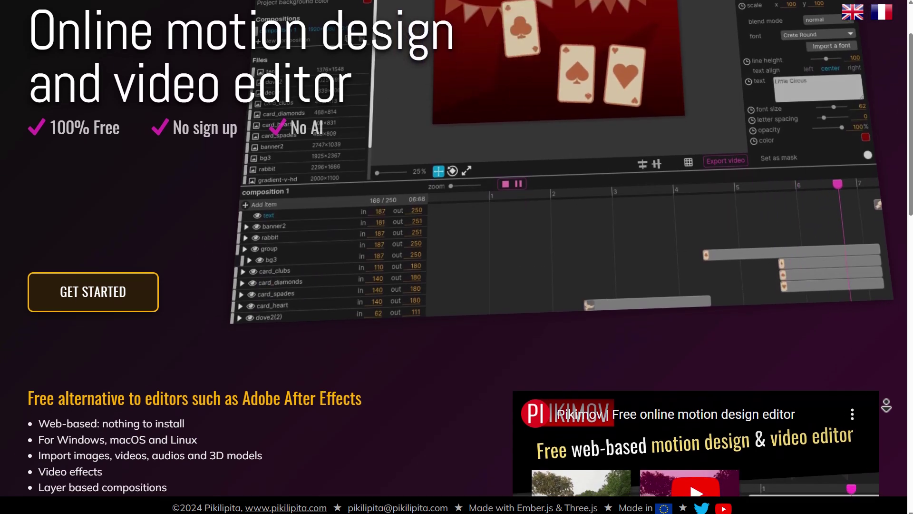
{"action": "scroll", "coordinate": [457, 256], "scroll_direction": "down", "scroll_amount": 1}
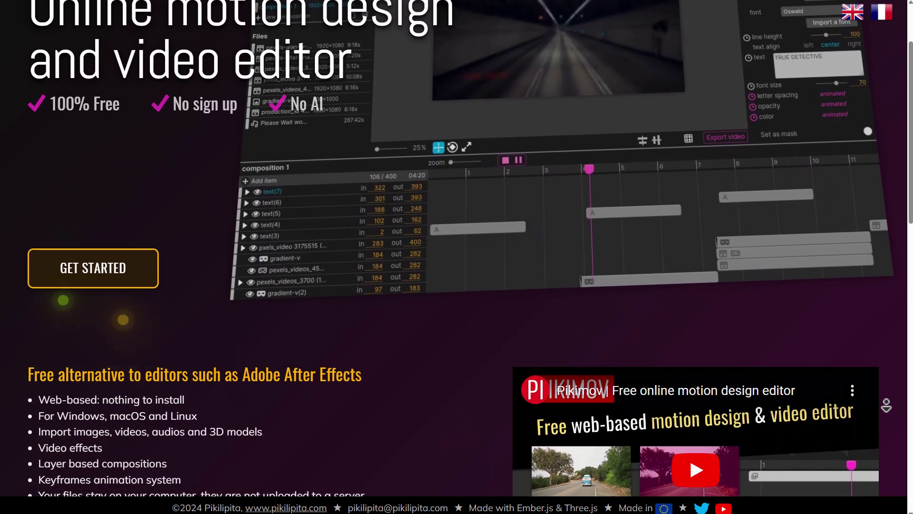
{"action": "scroll", "coordinate": [456, 257], "scroll_direction": "down", "scroll_amount": 1}
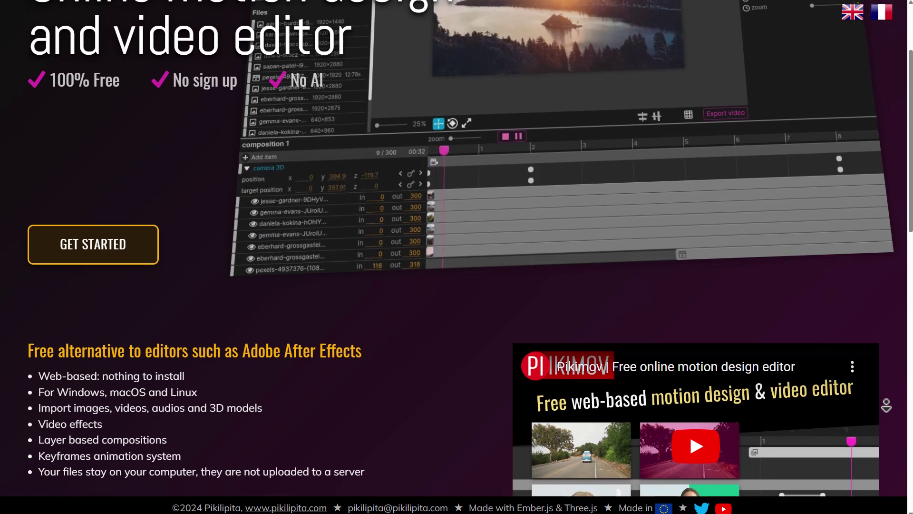
{"action": "scroll", "coordinate": [457, 257], "scroll_direction": "down", "scroll_amount": 1}
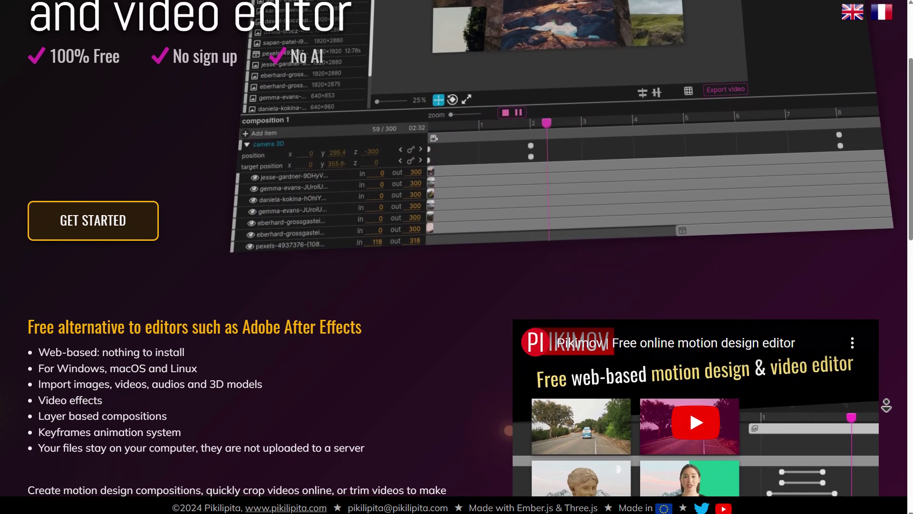
{"action": "scroll", "coordinate": [456, 257], "scroll_direction": "down", "scroll_amount": 1}
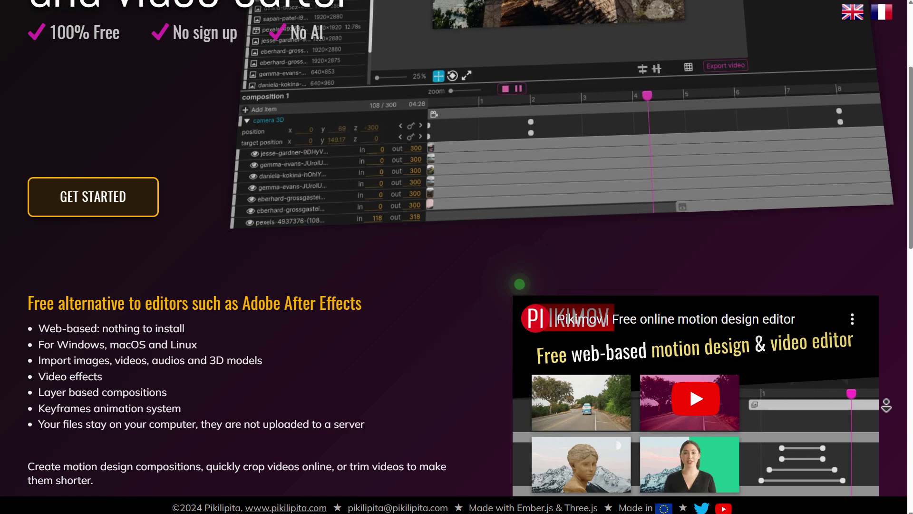
{"action": "scroll", "coordinate": [456, 257], "scroll_direction": "down", "scroll_amount": 1}
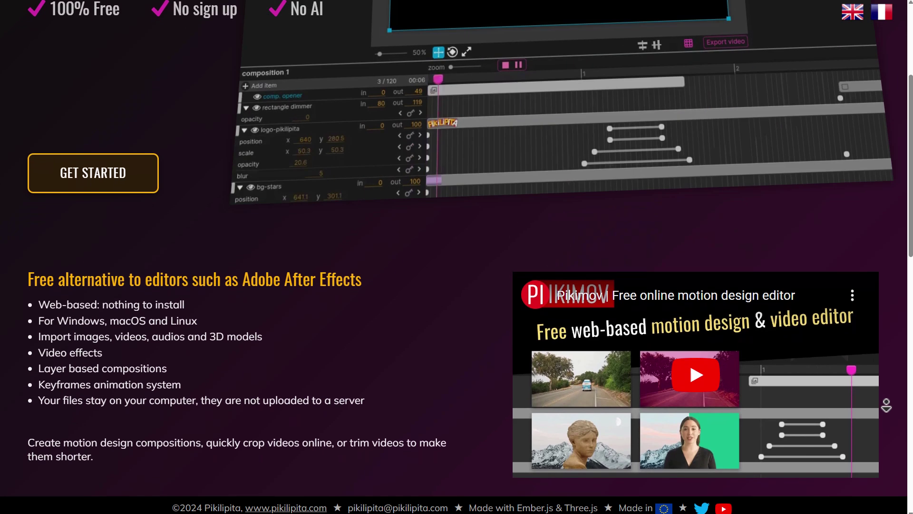
{"action": "scroll", "coordinate": [457, 257], "scroll_direction": "down", "scroll_amount": 1}
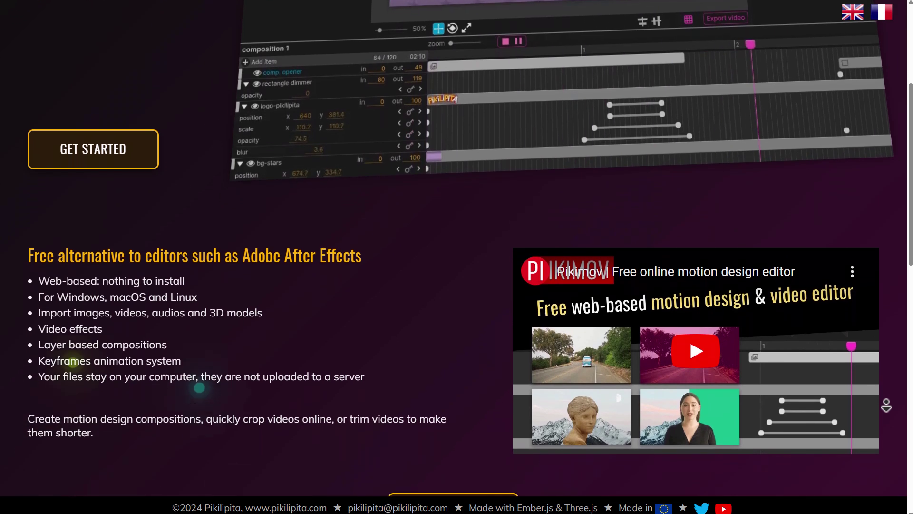
{"action": "scroll", "coordinate": [457, 257], "scroll_direction": "down", "scroll_amount": 1}
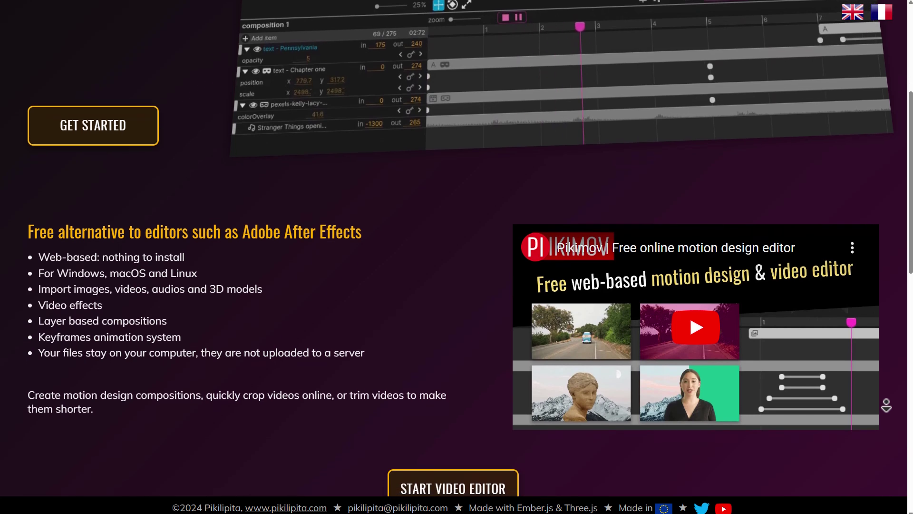
{"action": "scroll", "coordinate": [75, 412], "scroll_direction": "down", "scroll_amount": 1}
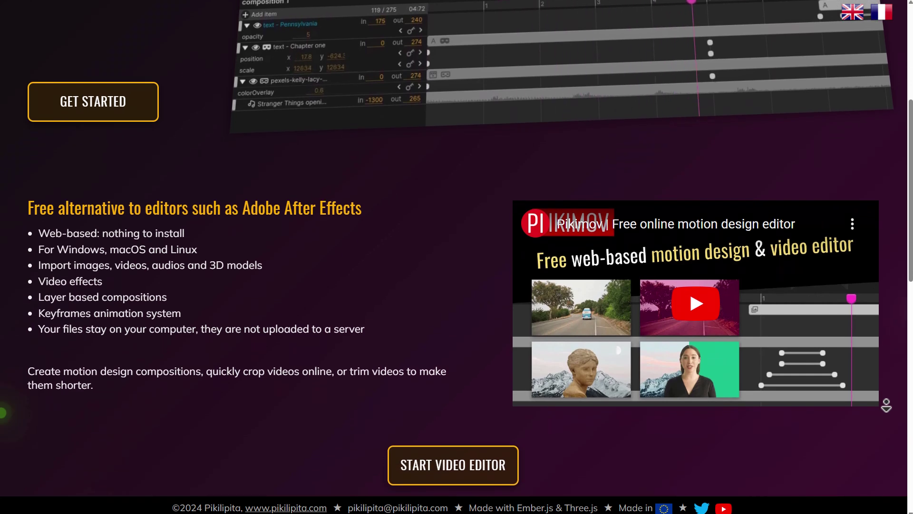
{"action": "scroll", "coordinate": [456, 257], "scroll_direction": "down", "scroll_amount": 1}
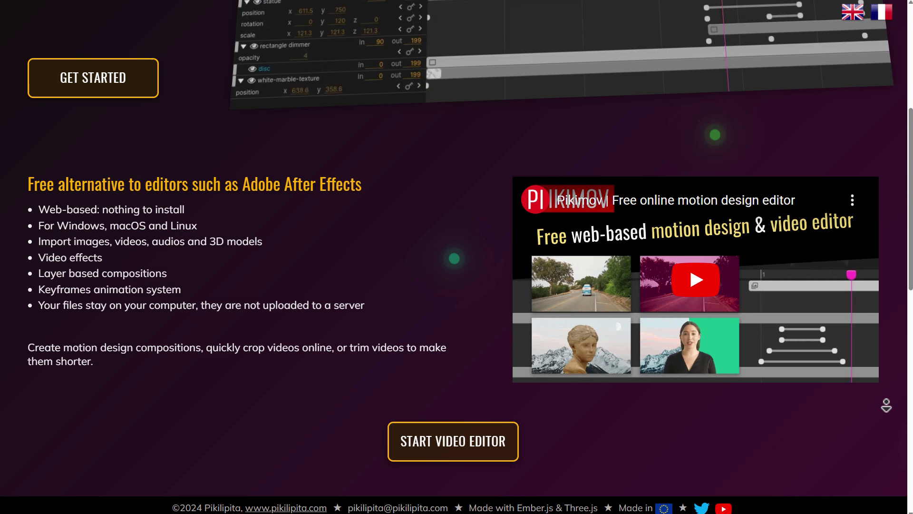
{"action": "scroll", "coordinate": [457, 257], "scroll_direction": "down", "scroll_amount": 1}
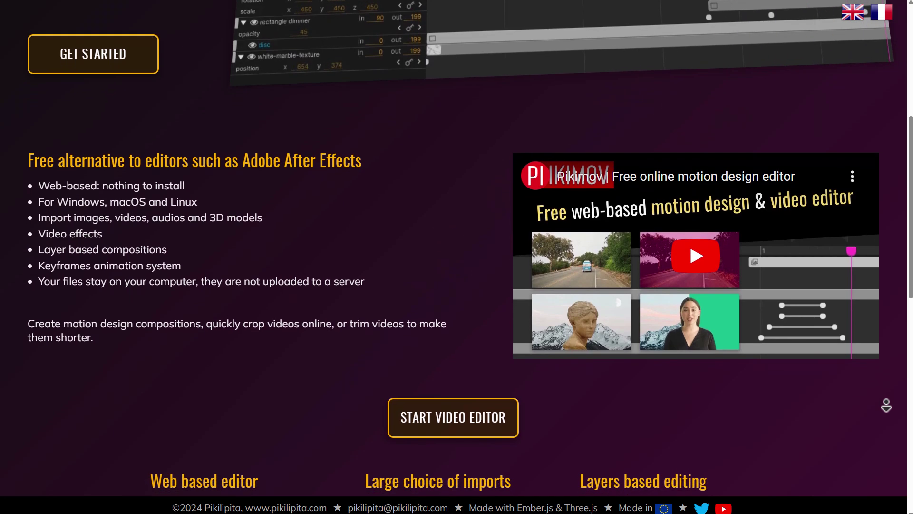